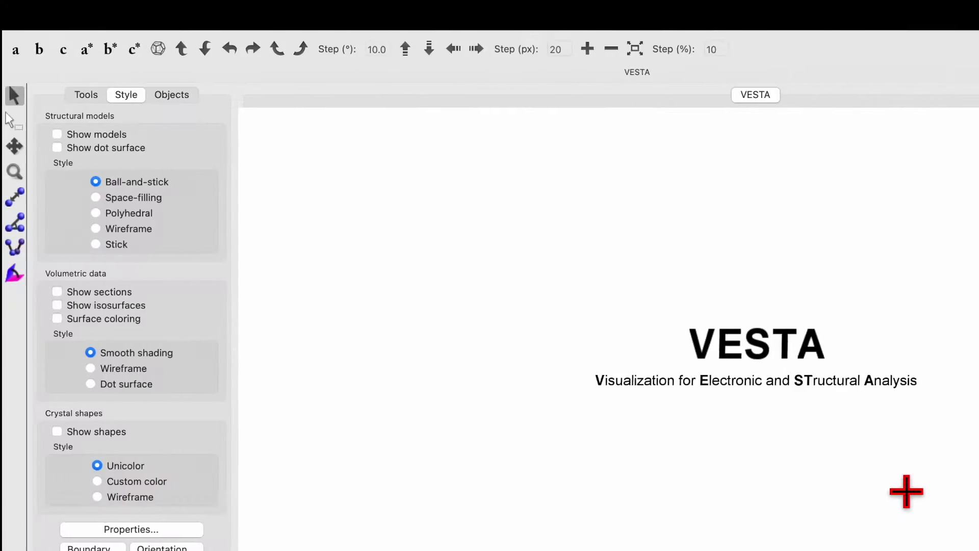
- Choose File > Open from the menu bar to browse the Downloads folder
mouse_move(70, 24)
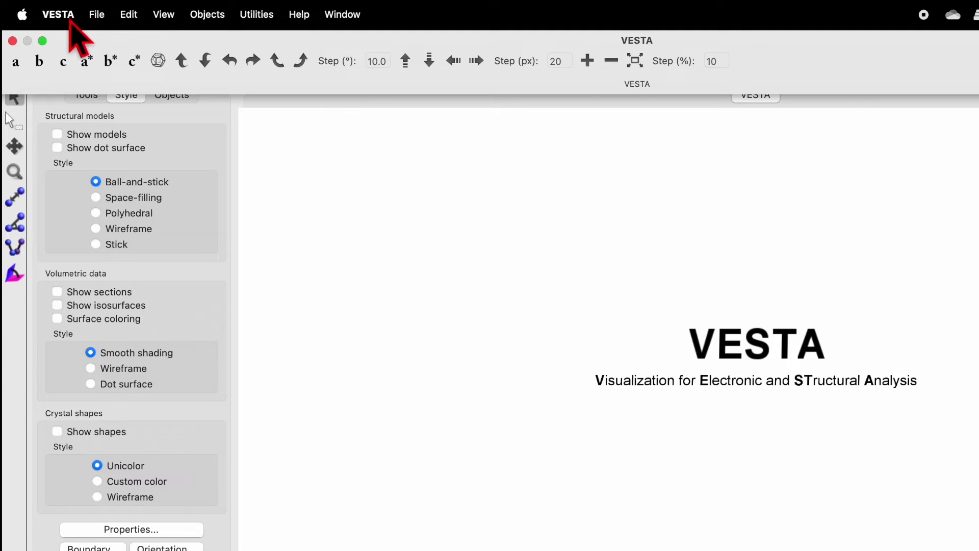
left_click(97, 14)
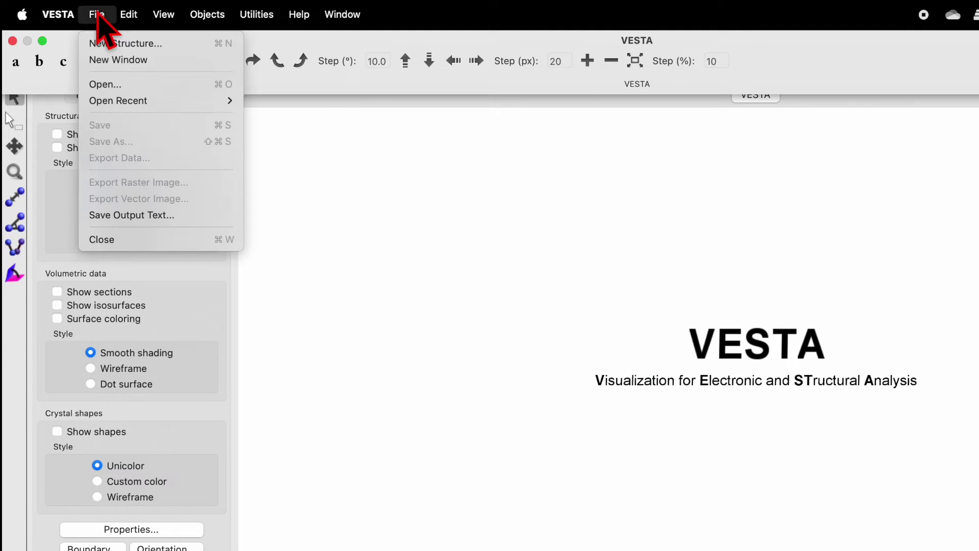
left_click(122, 84)
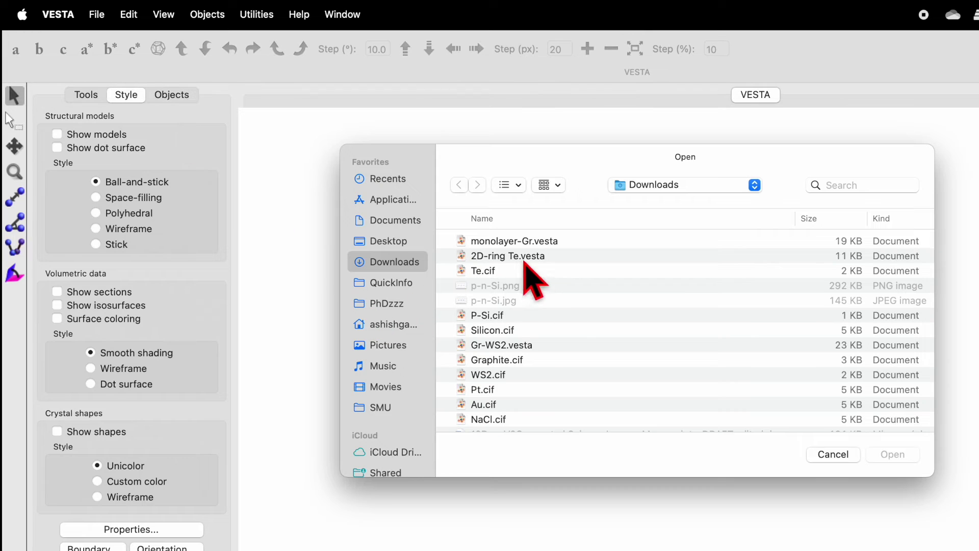
- Open Te.cif from Downloads and tilt the model into a 3-D view
left_click(486, 271)
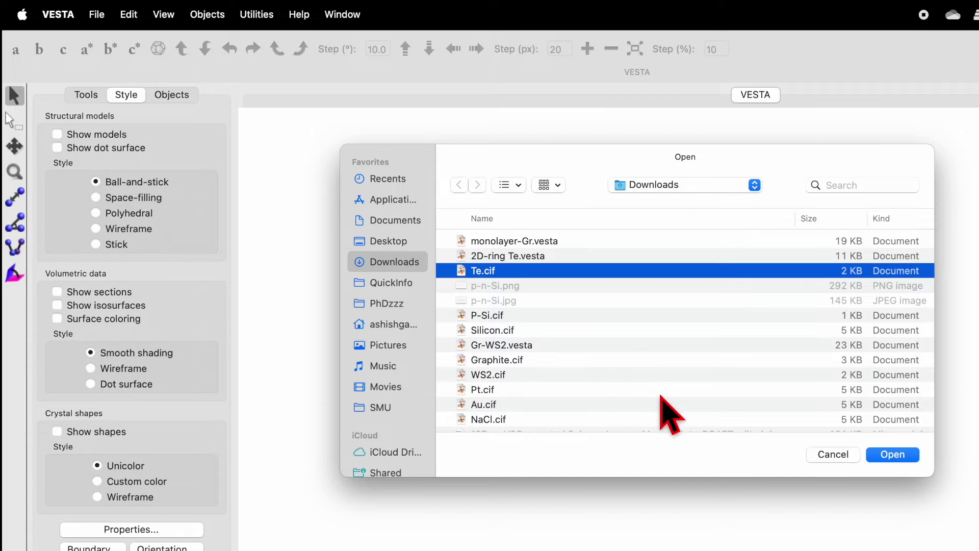
left_click(898, 455)
left_click_drag(793, 387, 765, 343)
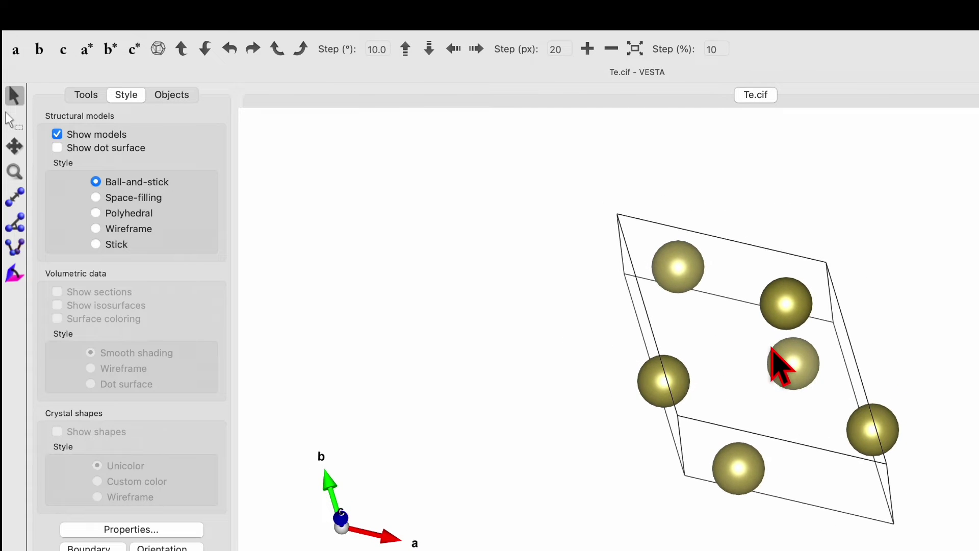
- Colour the Te atom site red (Maraschino) in the Objects list, then rotate to check
left_click(171, 96)
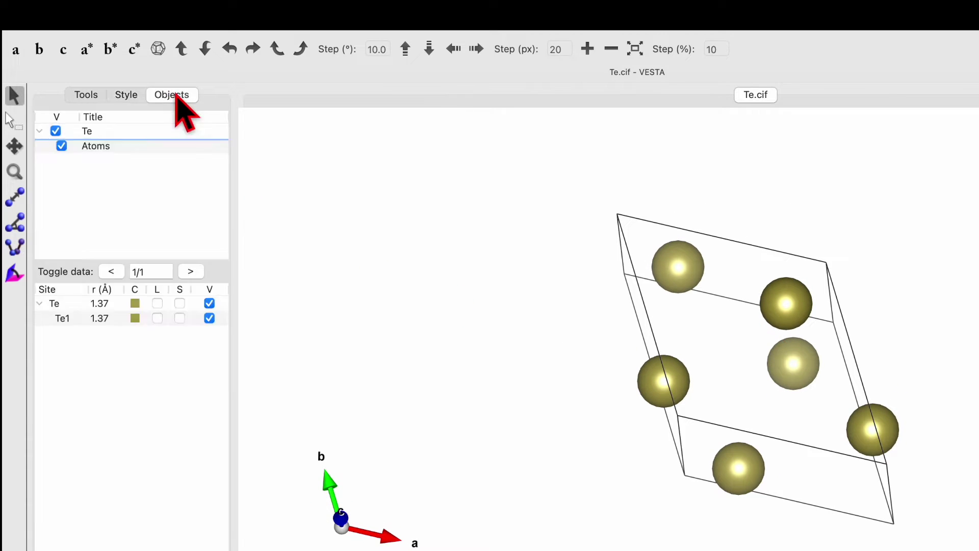
left_click(134, 302)
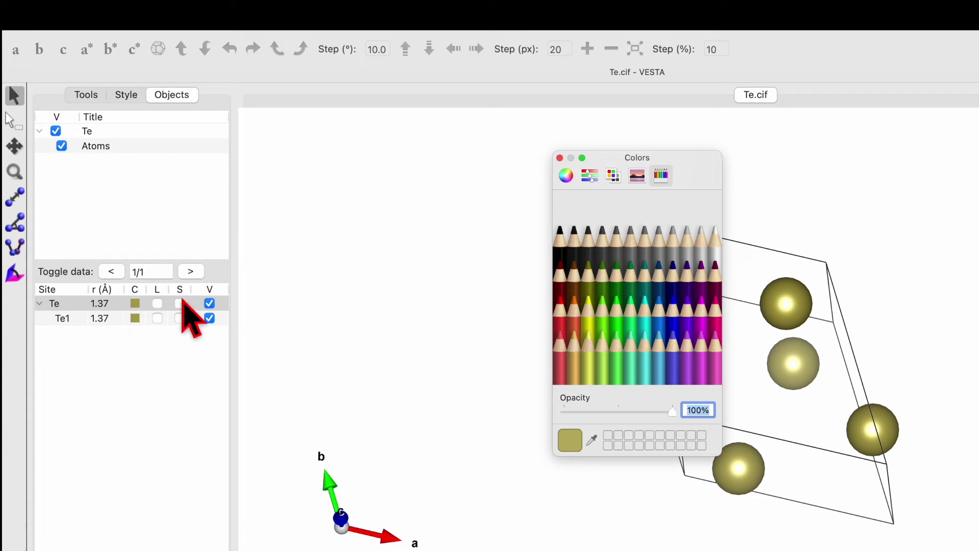
left_click(560, 315)
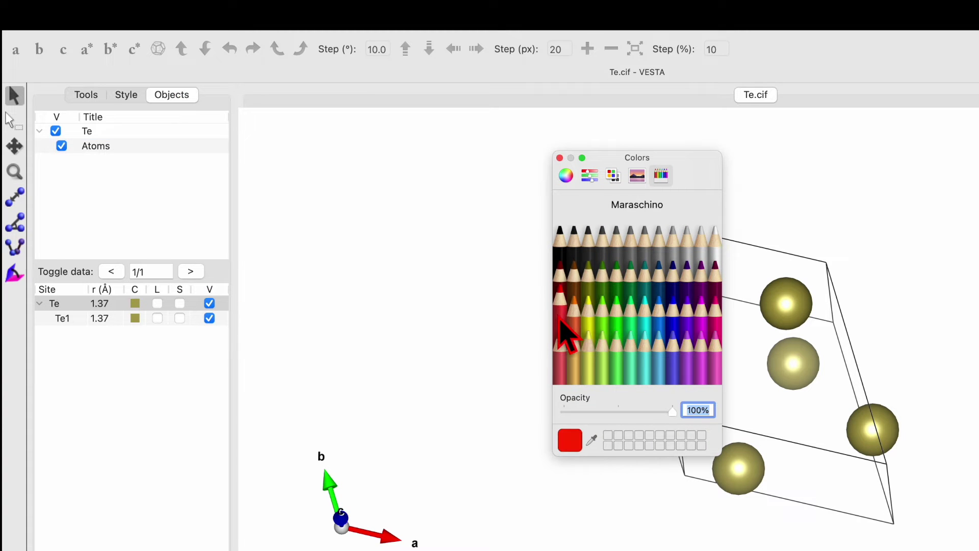
left_click(559, 158)
left_click_drag(732, 349, 716, 332)
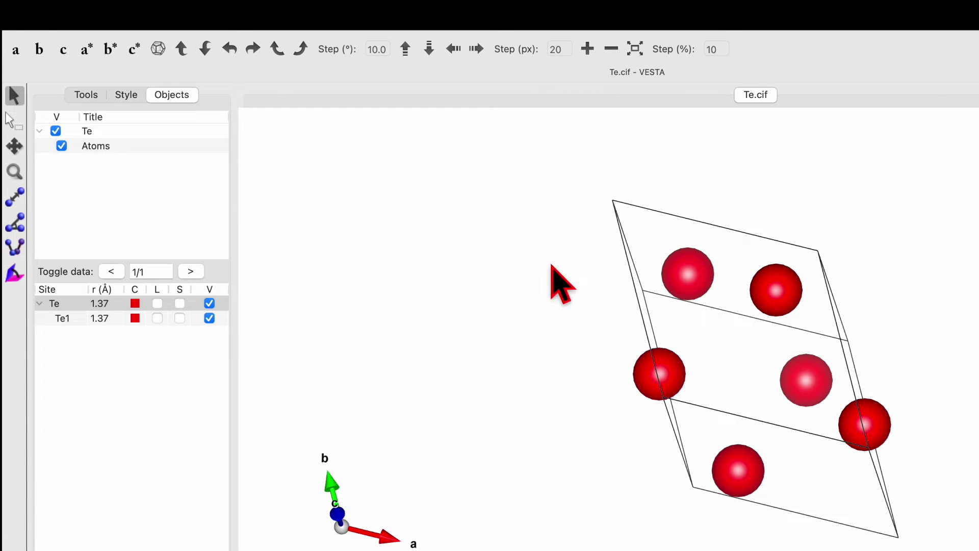
- Add a new Te–Te bond in Edit > Bonds with maximum length 3 Å and confirm
left_click(129, 16)
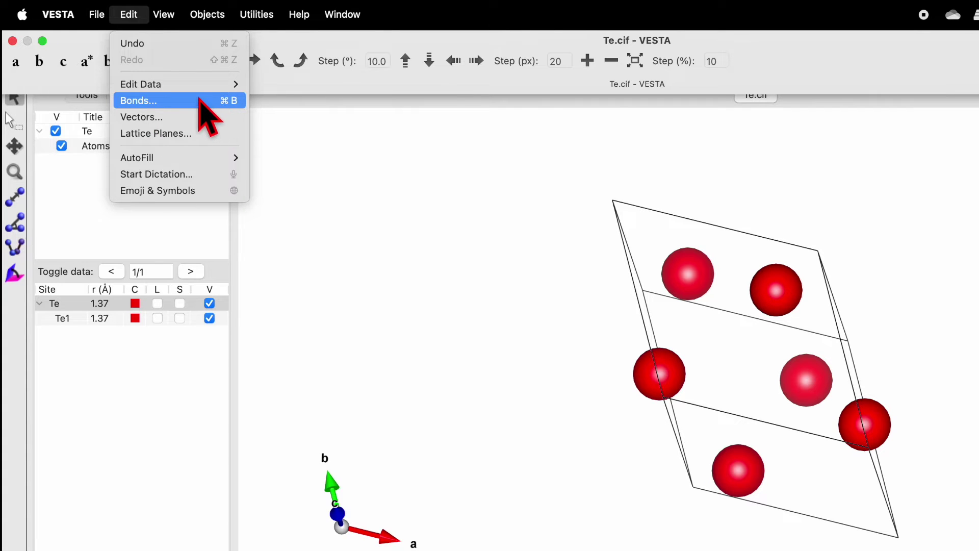
left_click(194, 101)
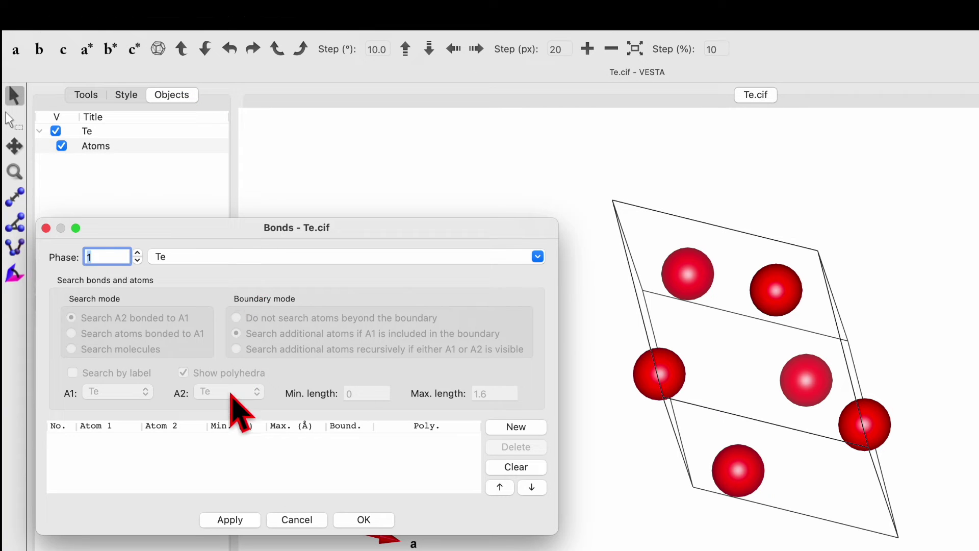
left_click(238, 450)
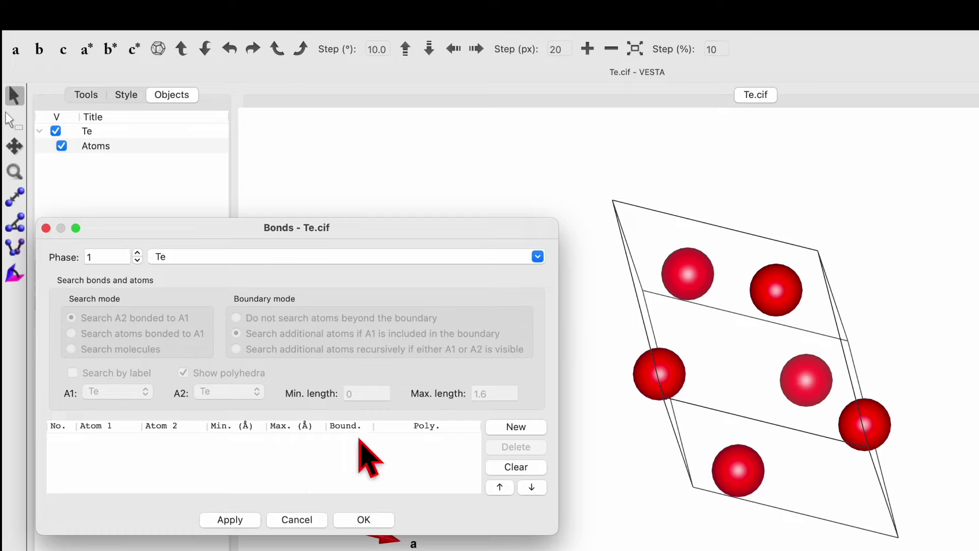
left_click(516, 426)
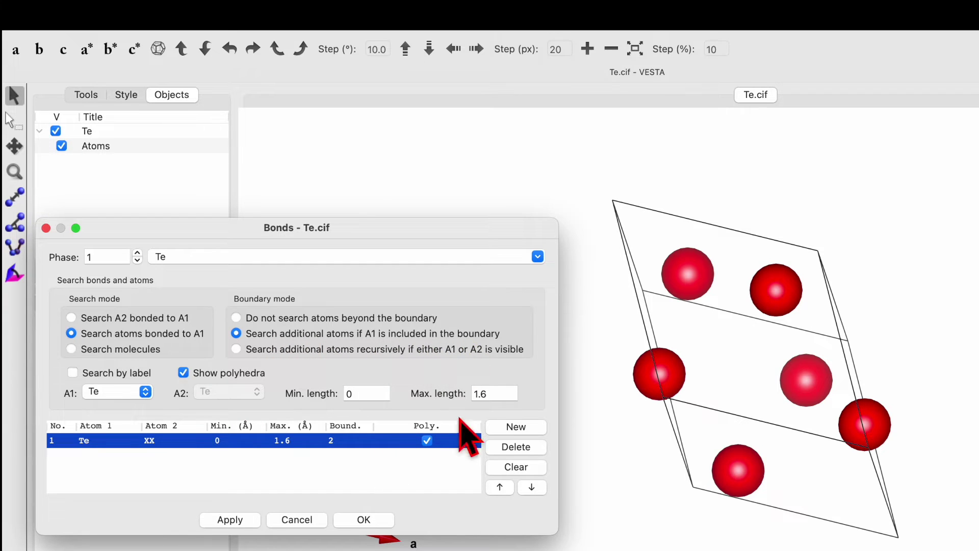
left_click(495, 392)
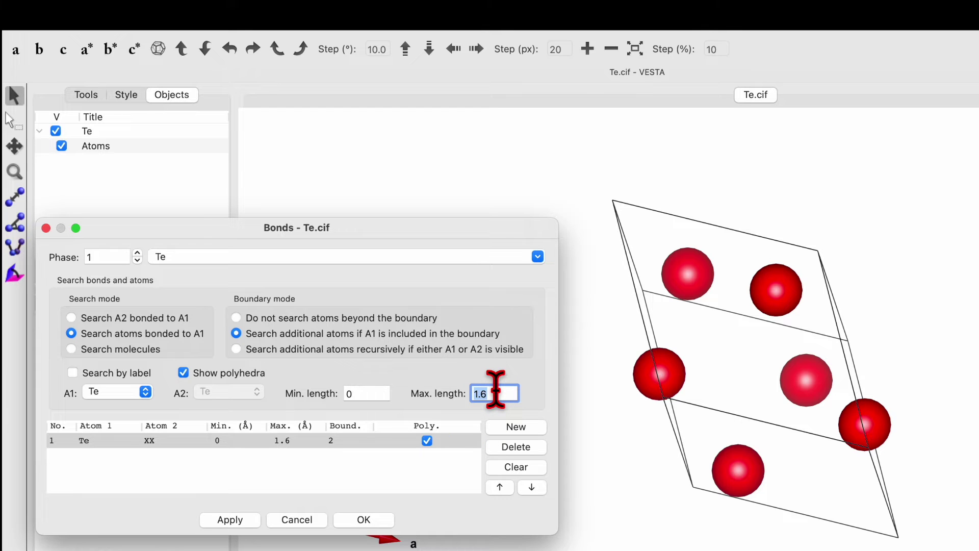
type("3")
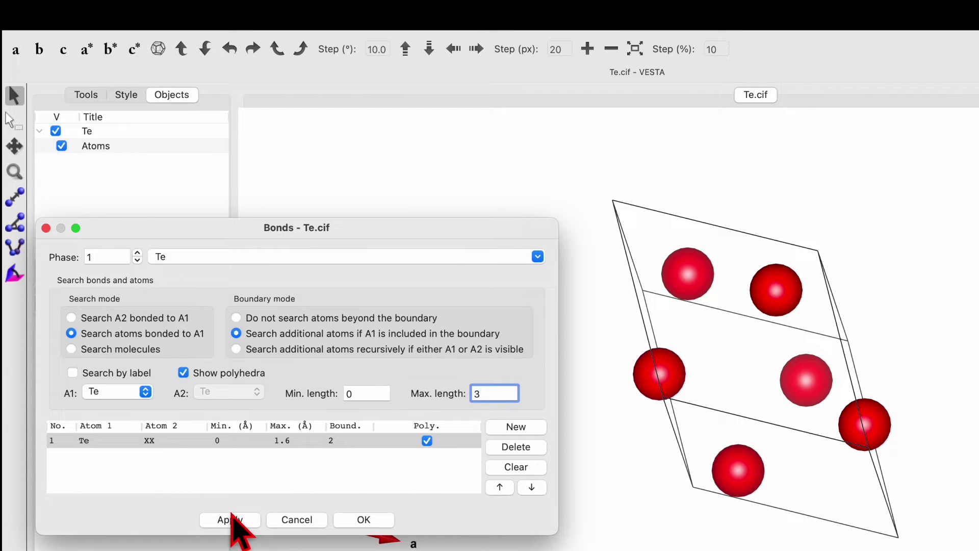
left_click(232, 520)
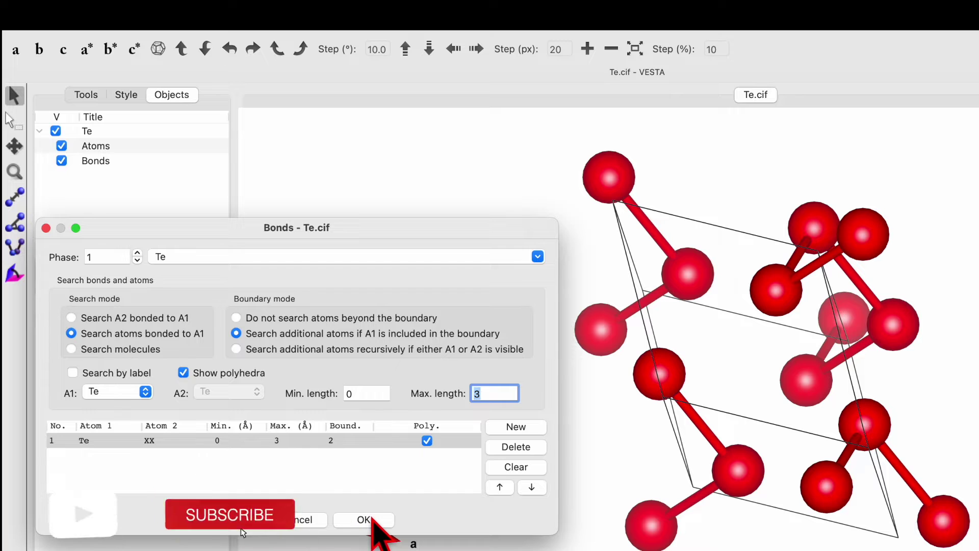
left_click(363, 520)
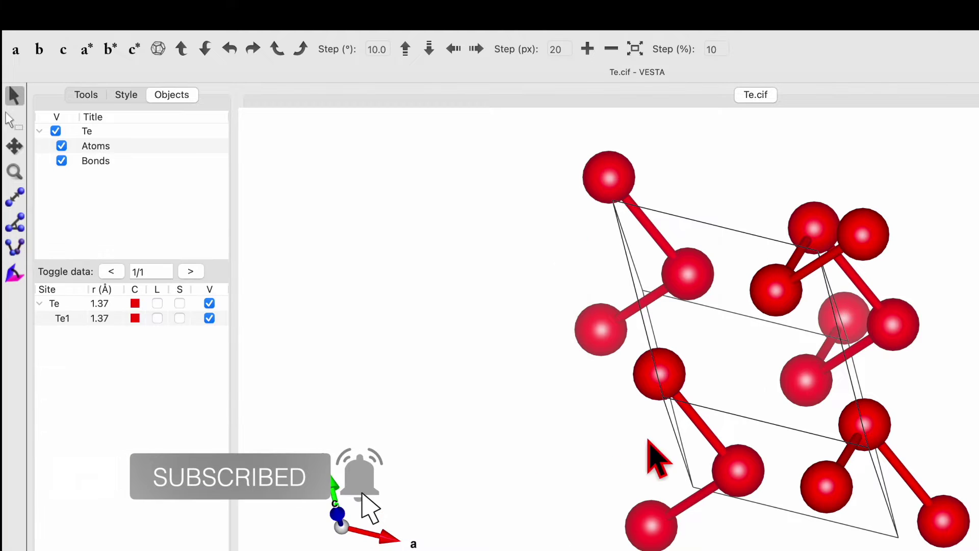
- View the bonded structure along the a axis and open Boundary settings from the Style tab
left_click_drag(770, 401, 782, 418)
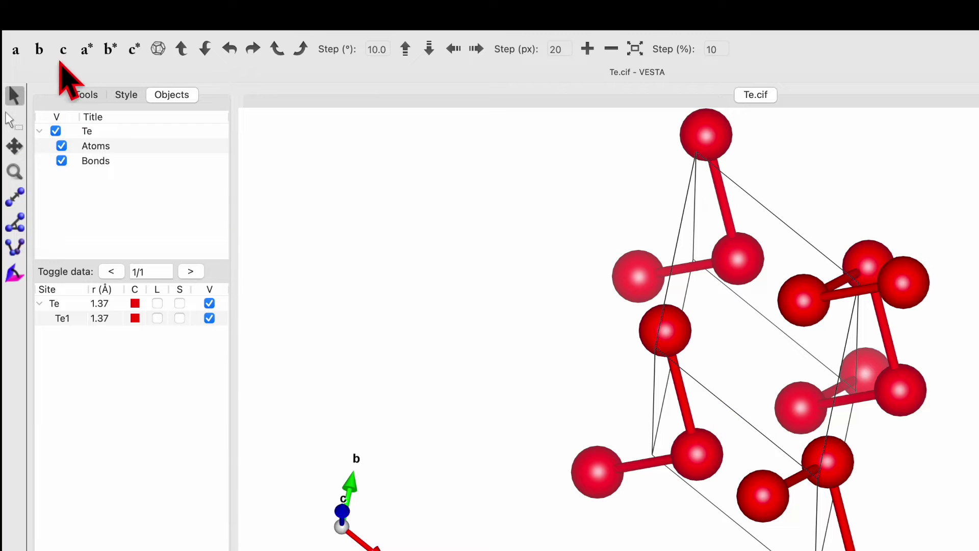
left_click(17, 50)
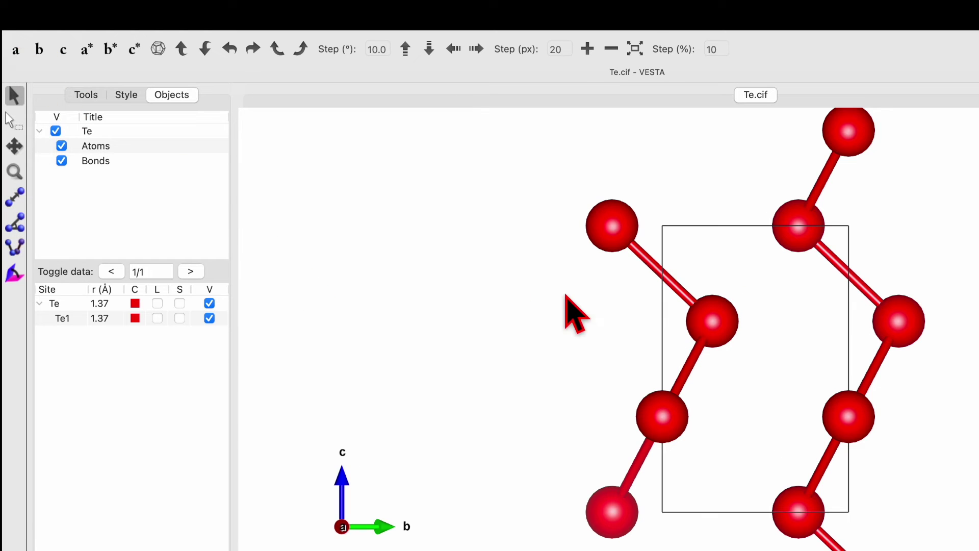
left_click(127, 93)
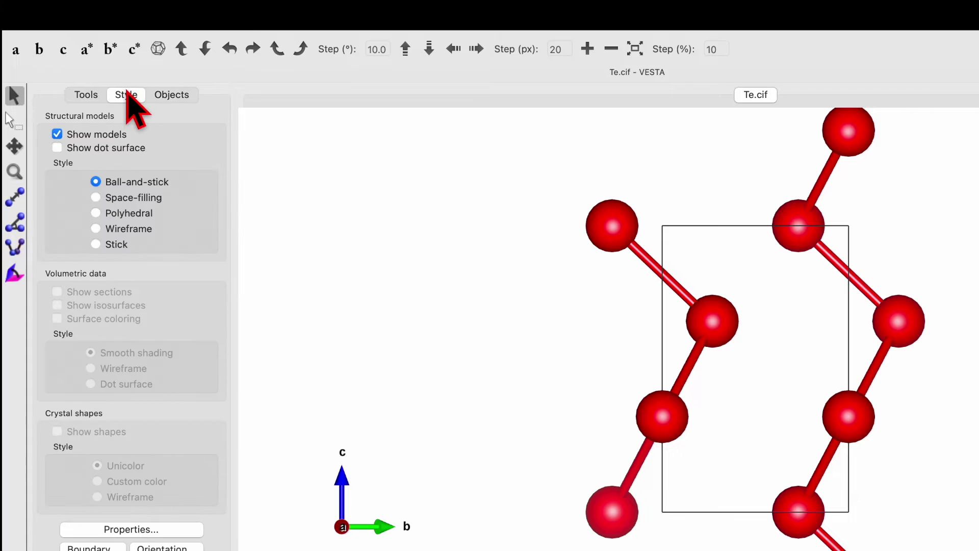
left_click(98, 548)
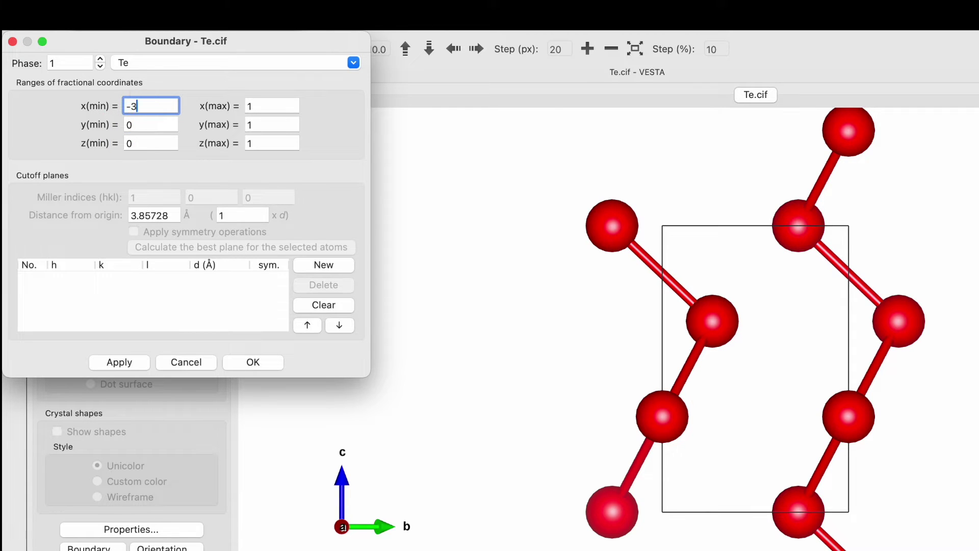
- Set x, y and z boundary ranges to -3 through 3, apply and close
left_click(284, 105)
left_click(167, 122)
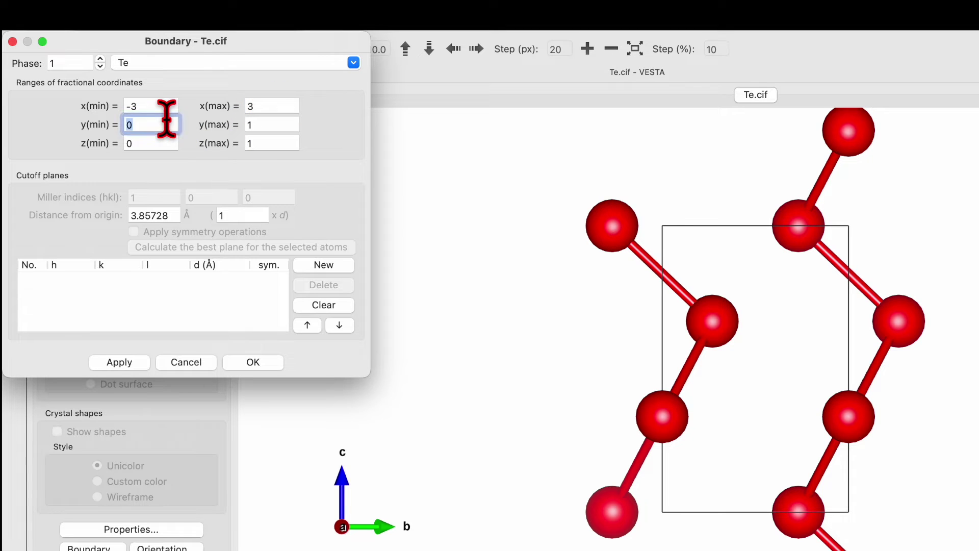
left_click(271, 125)
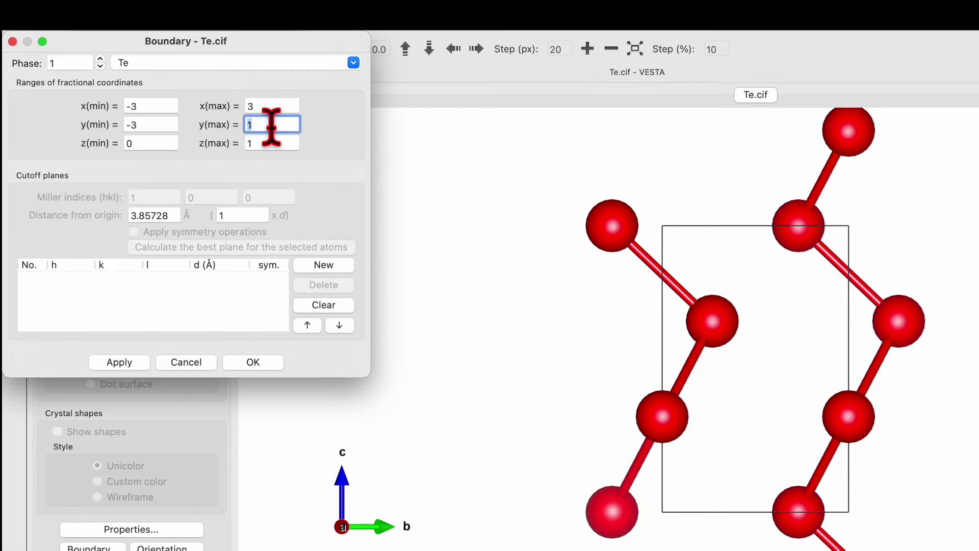
left_click(164, 144)
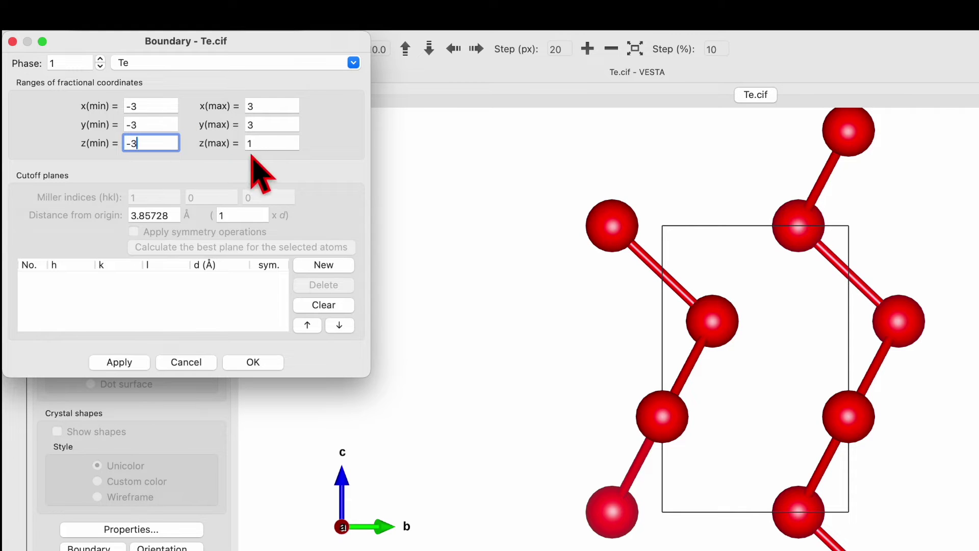
left_click(267, 143)
type("3")
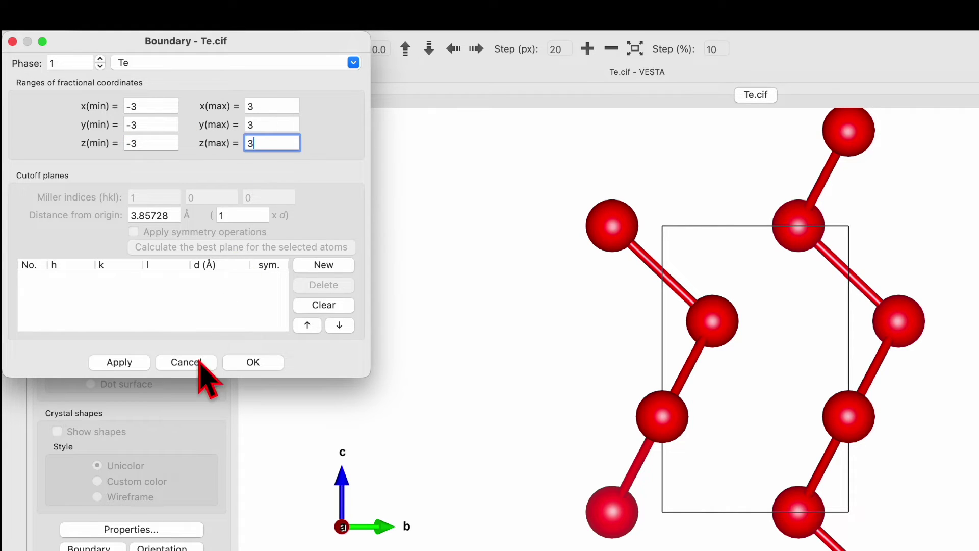
left_click(126, 365)
left_click(258, 363)
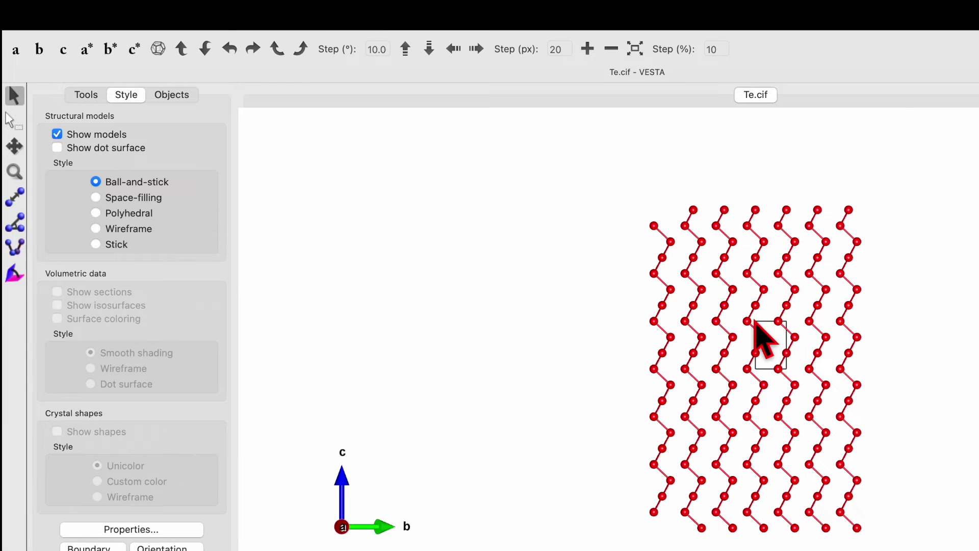
- Zoom in and view the chains along b, c, then a, rotating slightly for depth
scroll(805, 384, "up", 3)
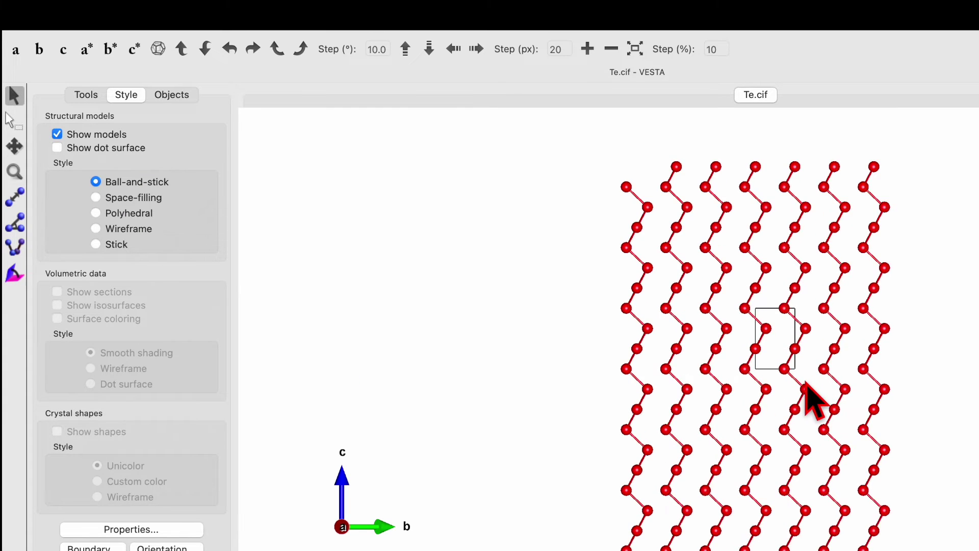
scroll(806, 384, "up", 1)
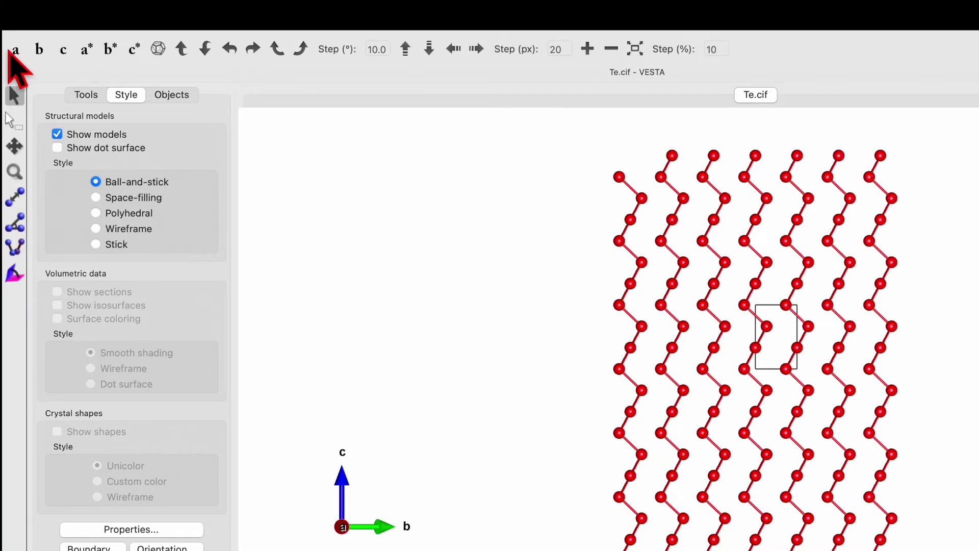
left_click(39, 52)
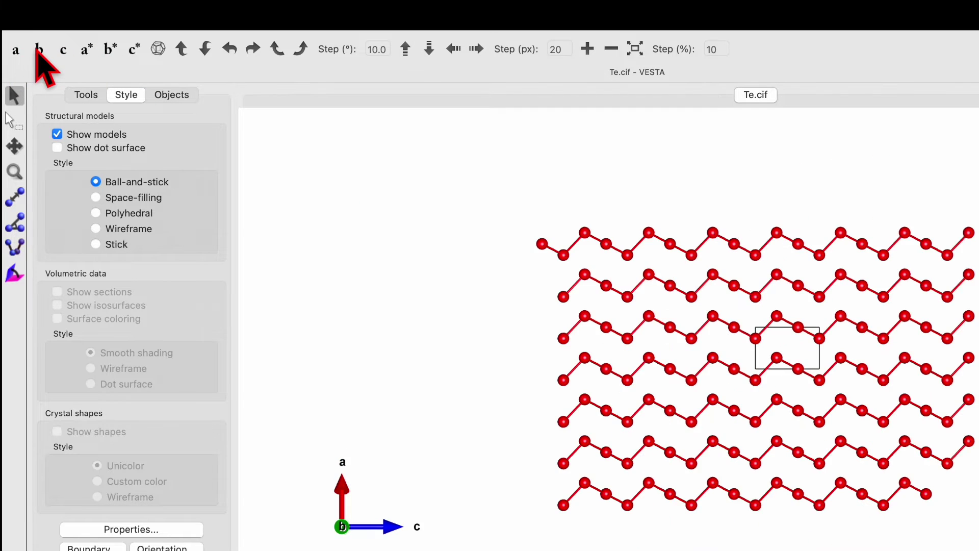
left_click(63, 51)
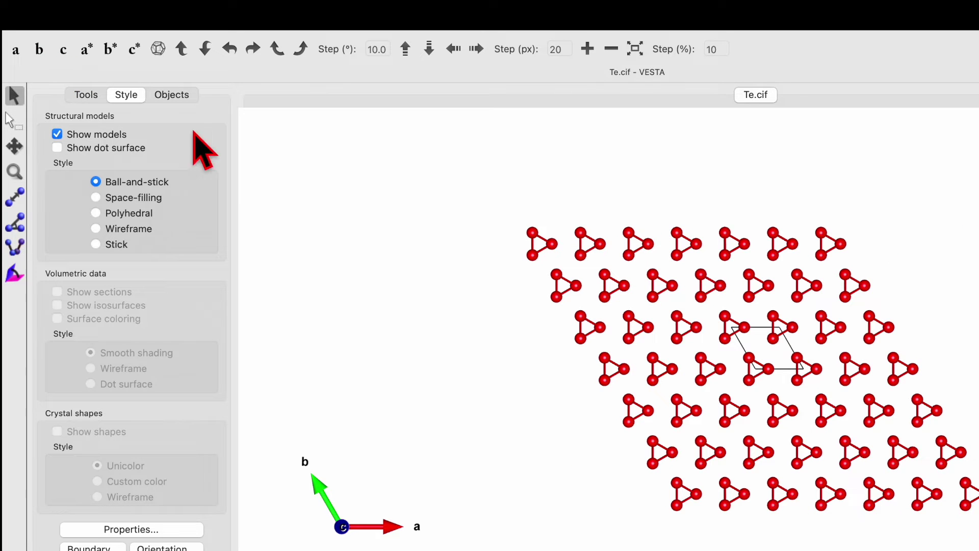
left_click(16, 50)
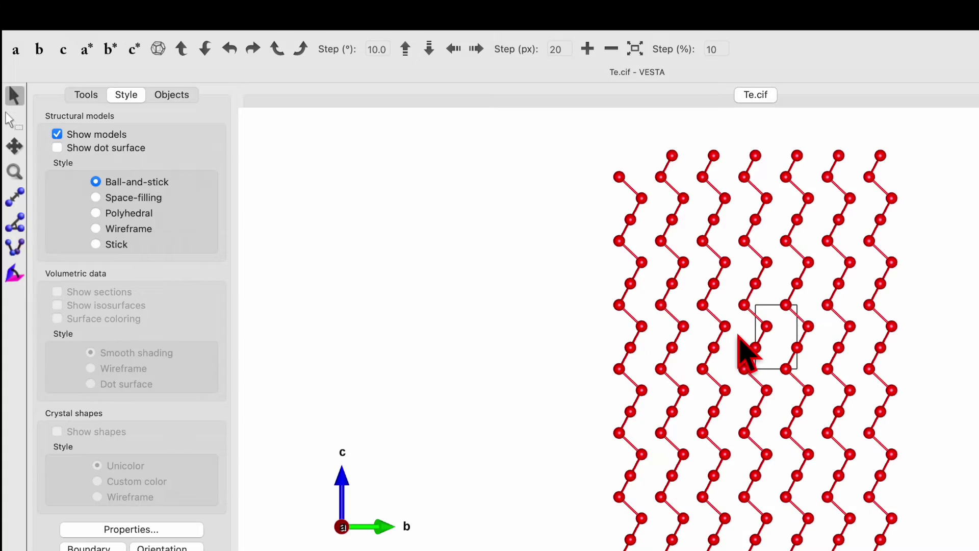
left_click_drag(739, 337, 728, 338)
- Look along b and then c again, tilting each view to reveal the stacked chains
left_click(39, 49)
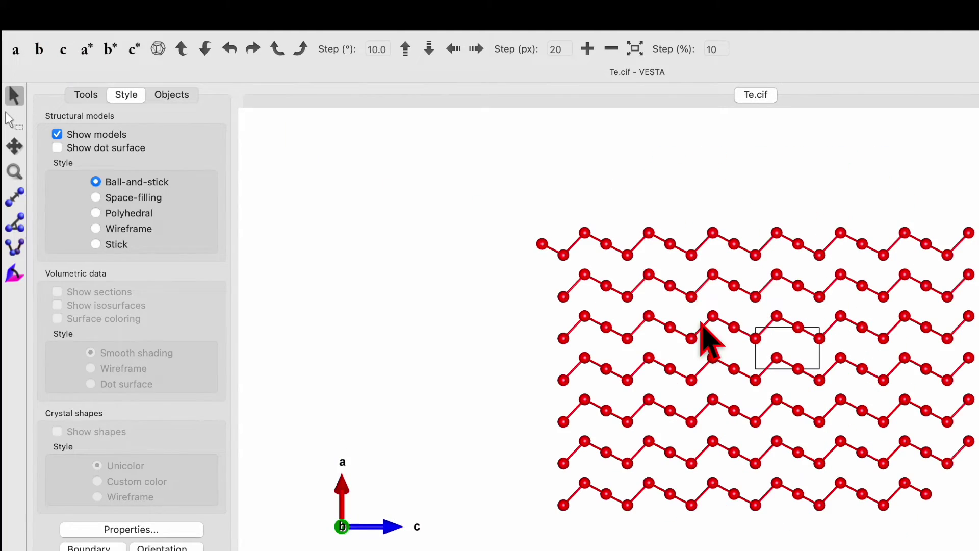
left_click_drag(727, 305, 728, 326)
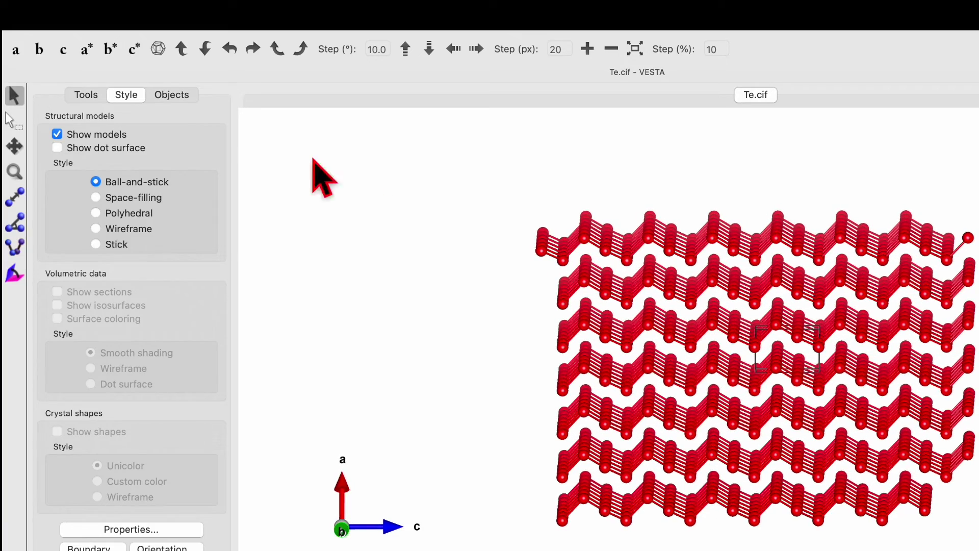
left_click(68, 50)
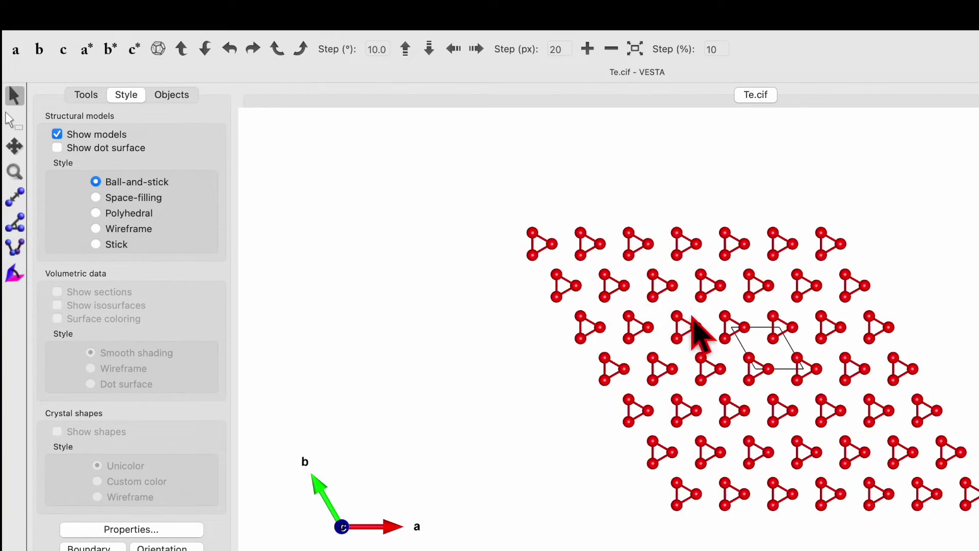
left_click_drag(693, 312, 692, 325)
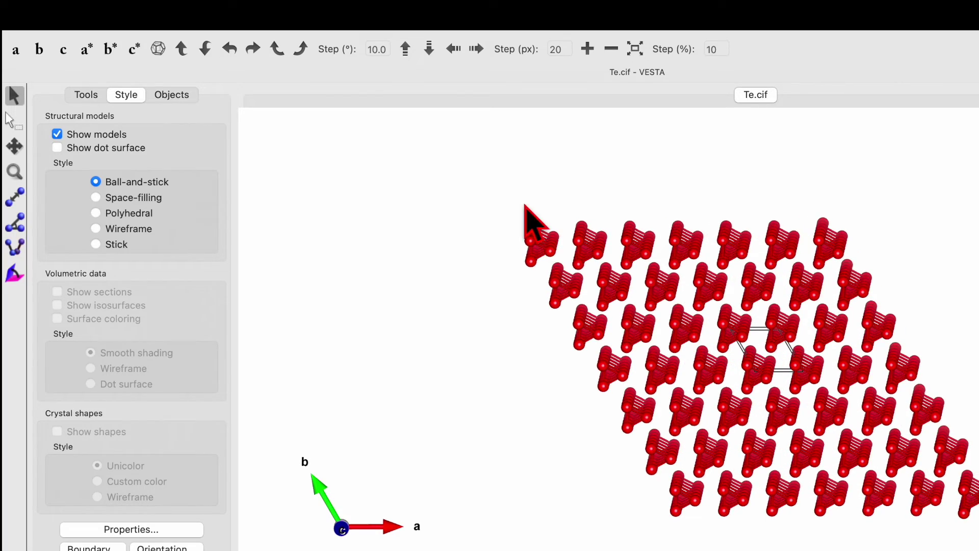
- Switch the rendering from parallel to perspective projection via the View menu
mouse_move(212, 7)
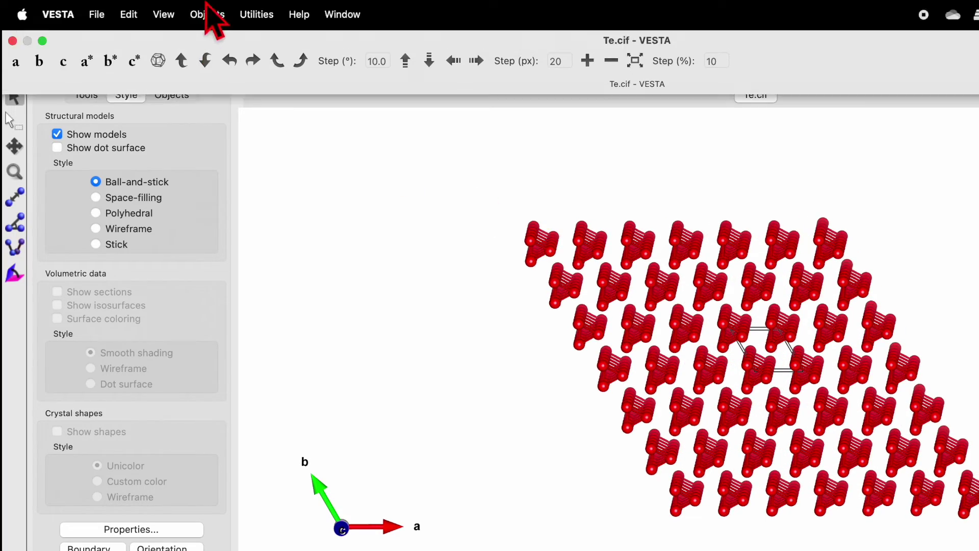
left_click(163, 15)
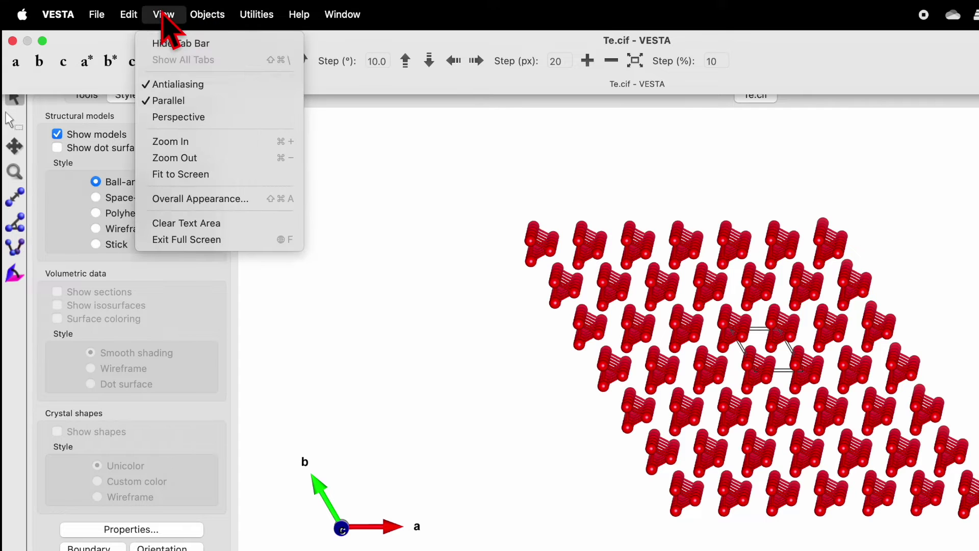
left_click(178, 117)
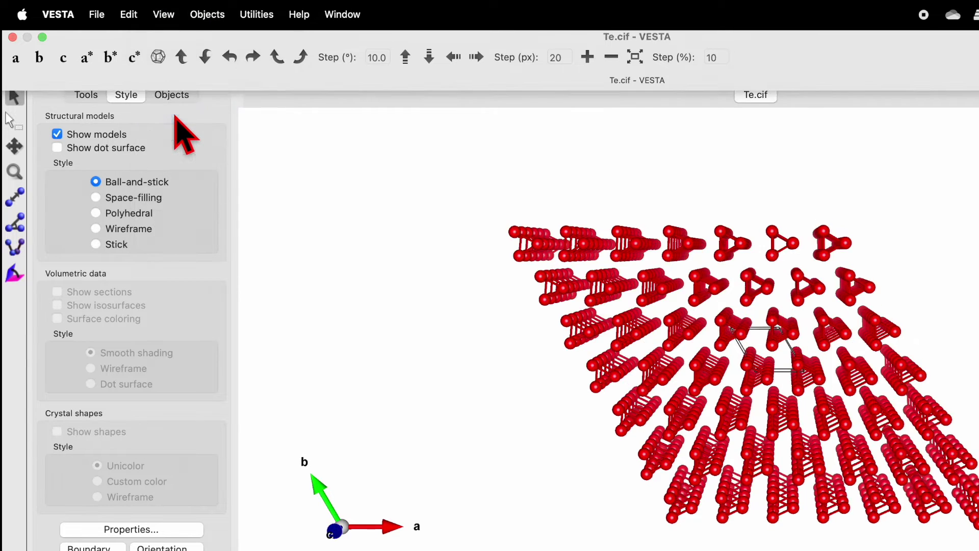
mouse_move(767, 391)
left_mouse_down()
mouse_move(771, 372)
mouse_move(769, 383)
left_mouse_up()
- Zoom and rotate the perspective model, snap to the b axis, then open Properties
scroll(771, 388, "up", 5)
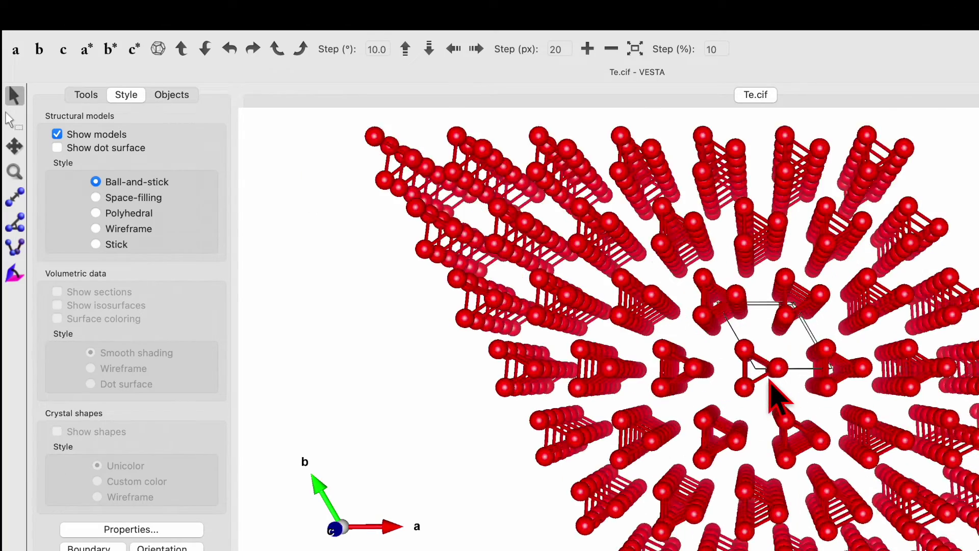
scroll(770, 387, "down", 4)
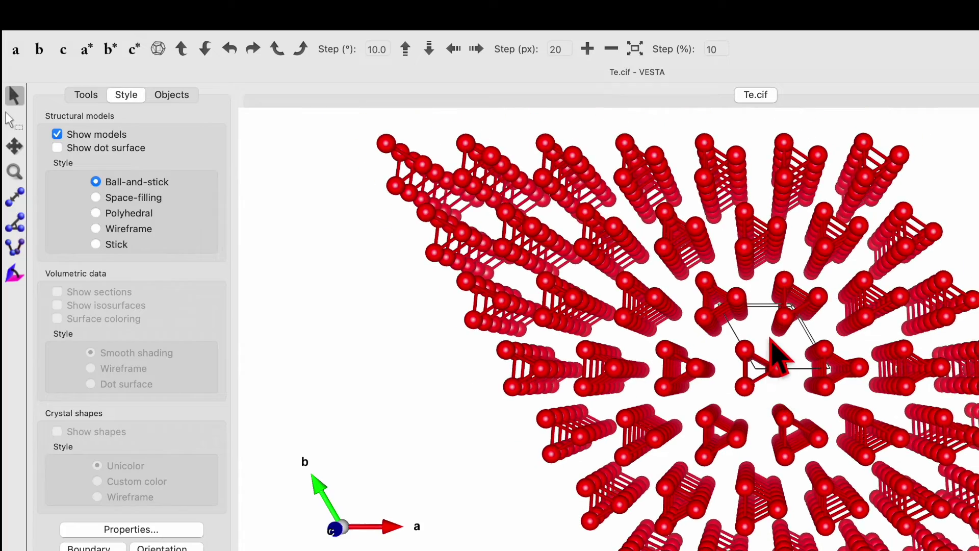
scroll(770, 359, "down", 3)
left_click_drag(780, 362, 780, 349)
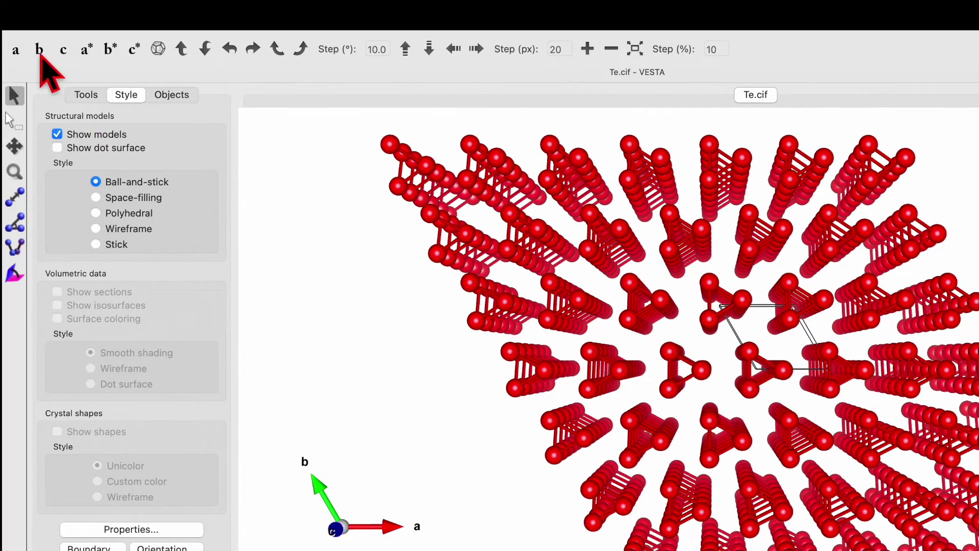
left_click(38, 49)
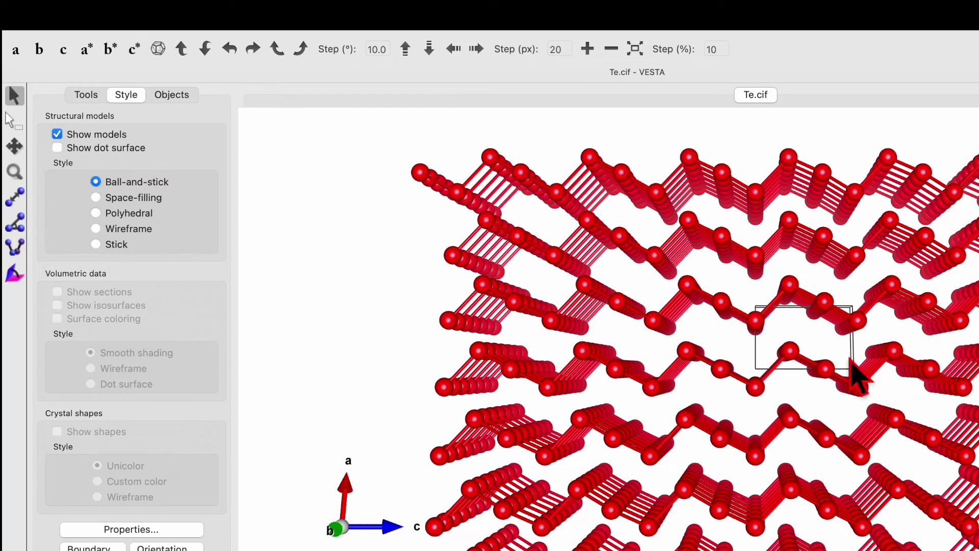
left_click_drag(828, 342, 826, 340)
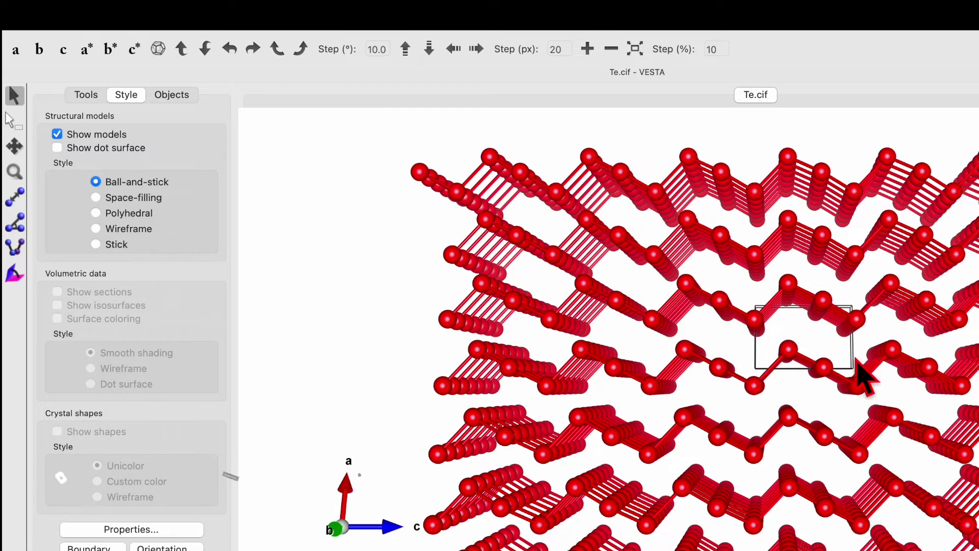
left_click(140, 528)
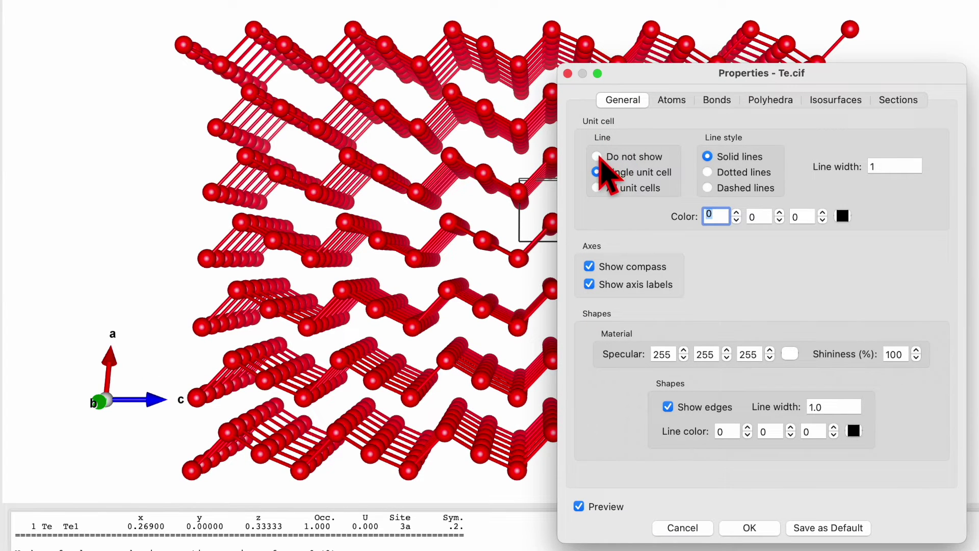
- Set the unit cell line to Do not show, then check the Atoms radius type (Atomic)
left_click(598, 157)
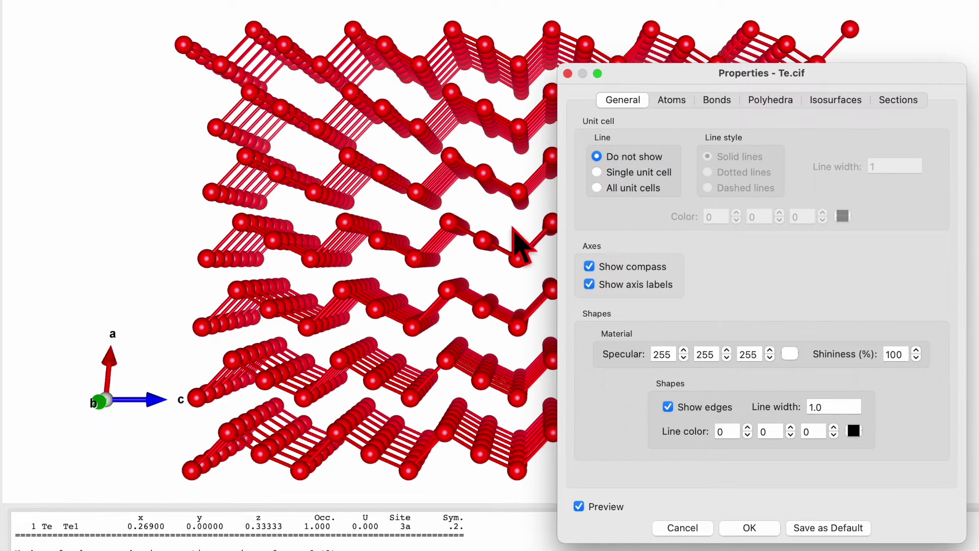
left_click(672, 100)
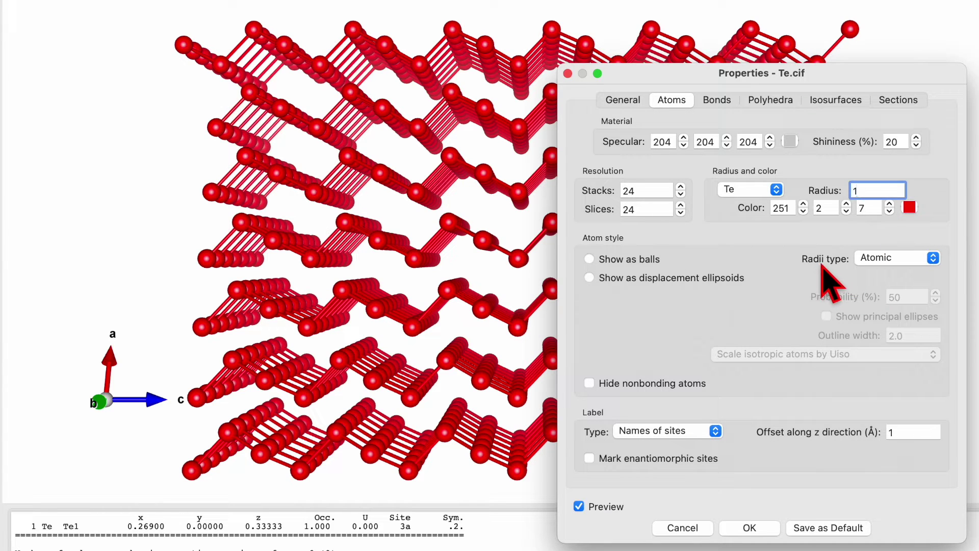
left_click(900, 259)
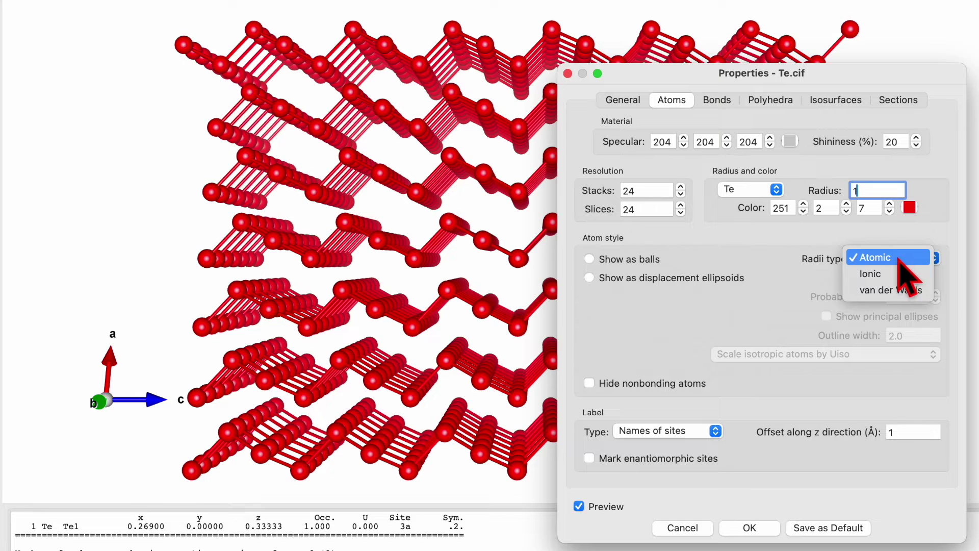
left_click(780, 288)
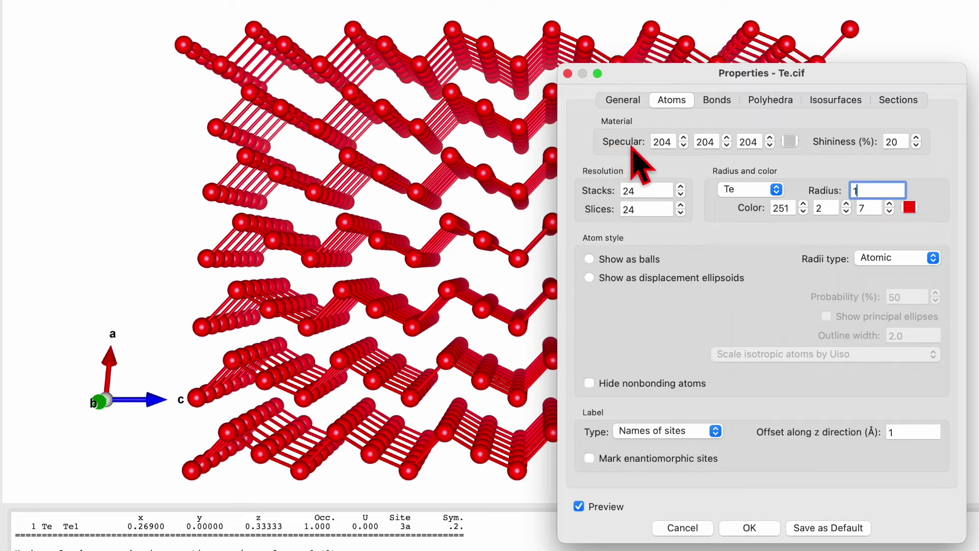
- Set the Te specular colour to white (Snow, 255,255,255) and select Shininess for 100%
left_click(790, 141)
left_click(480, 118)
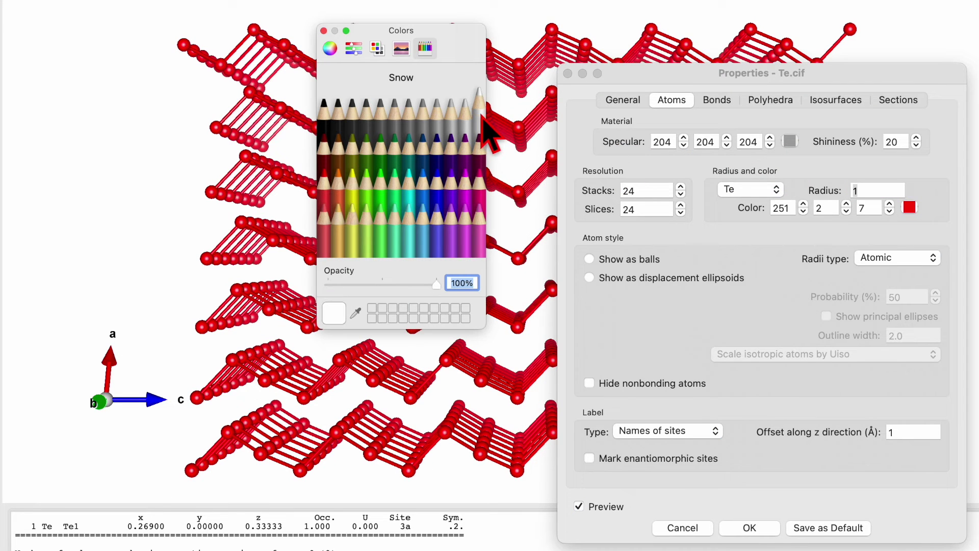
left_click(323, 31)
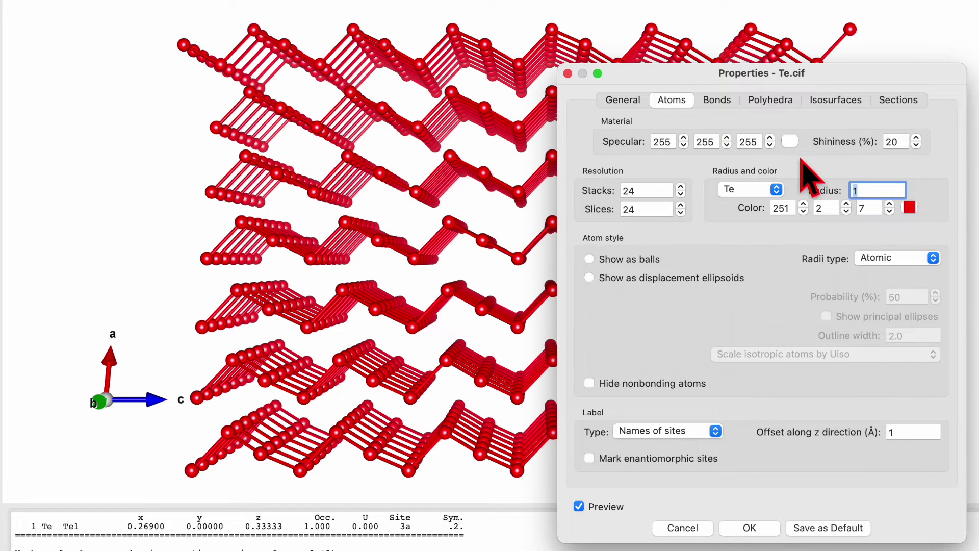
left_click(892, 139)
left_click_drag(891, 139, 901, 140)
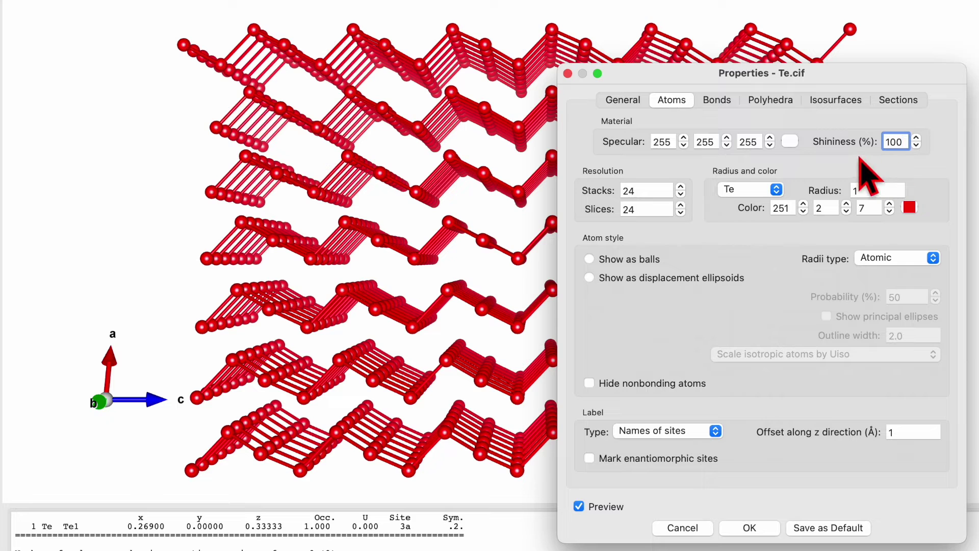
- In the bond settings, try single-colour and two-colour cylinders, then switch to grey line bonds
left_click(717, 100)
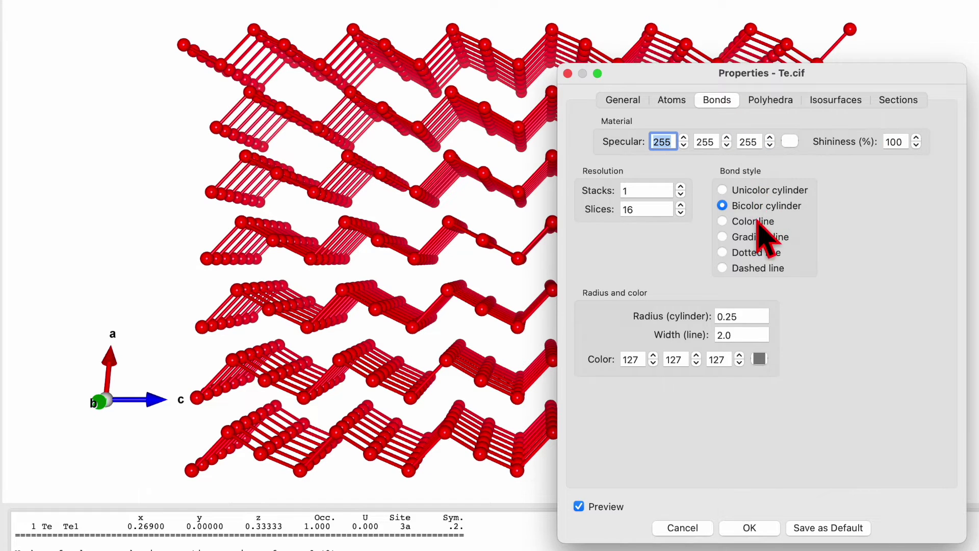
left_click(748, 189)
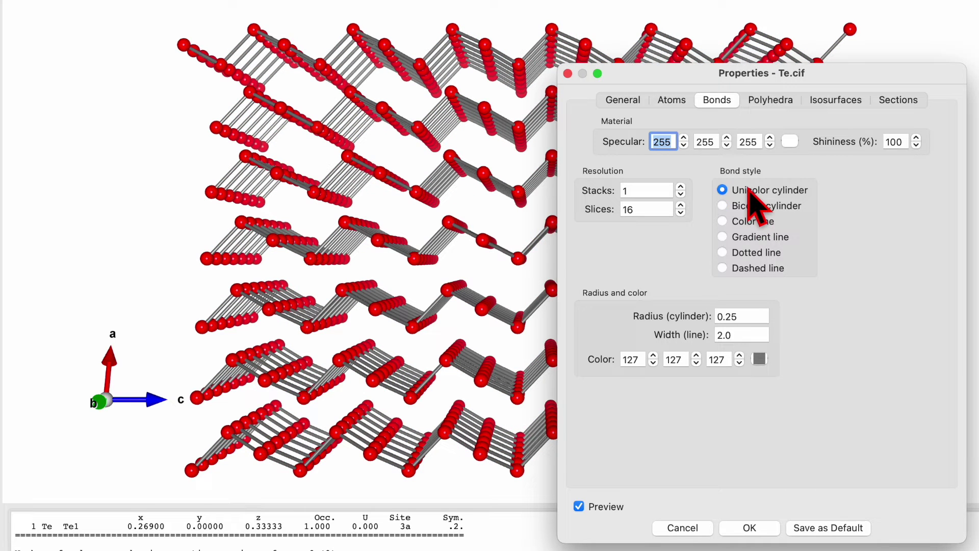
left_click(748, 206)
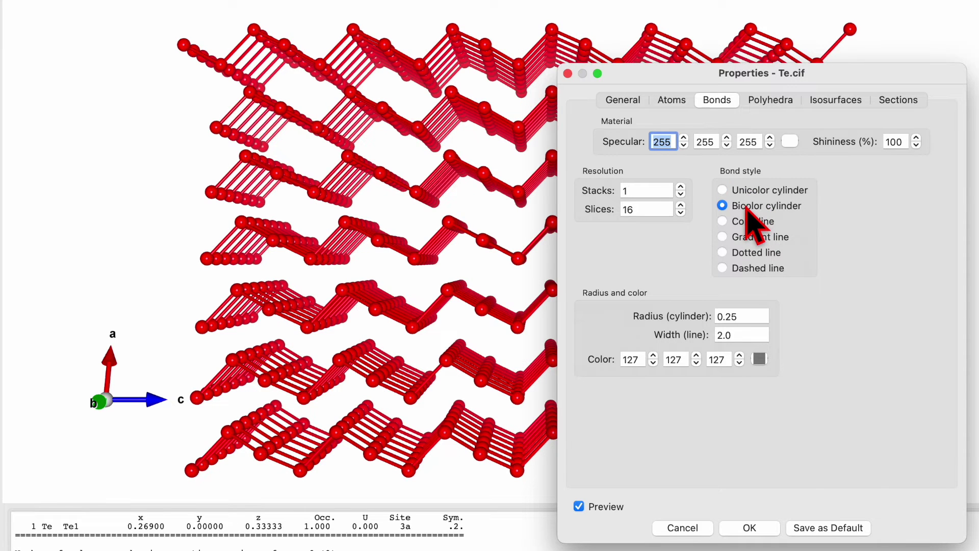
left_click(750, 222)
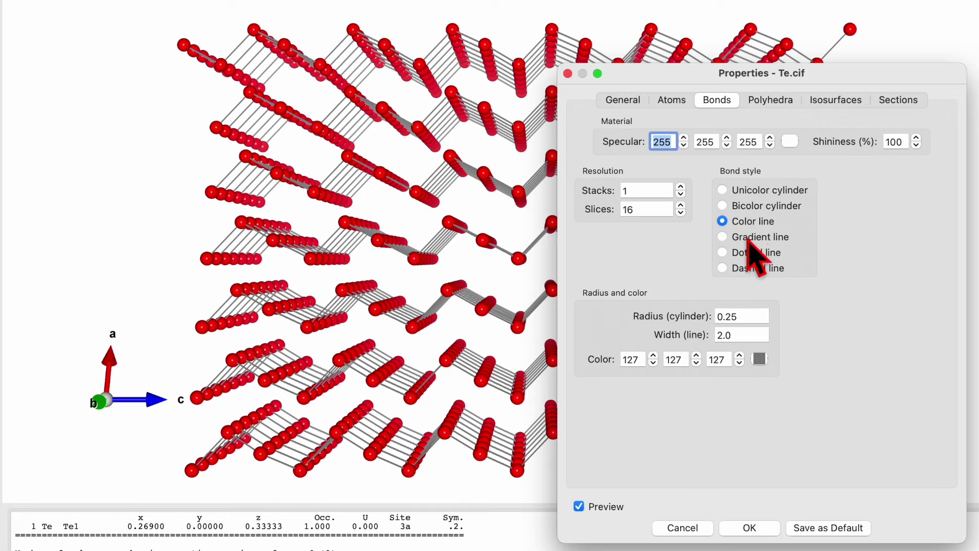
- Preview gradient, dotted and dashed line bonds, then settle on solid grey colour lines and apply
left_click(748, 240)
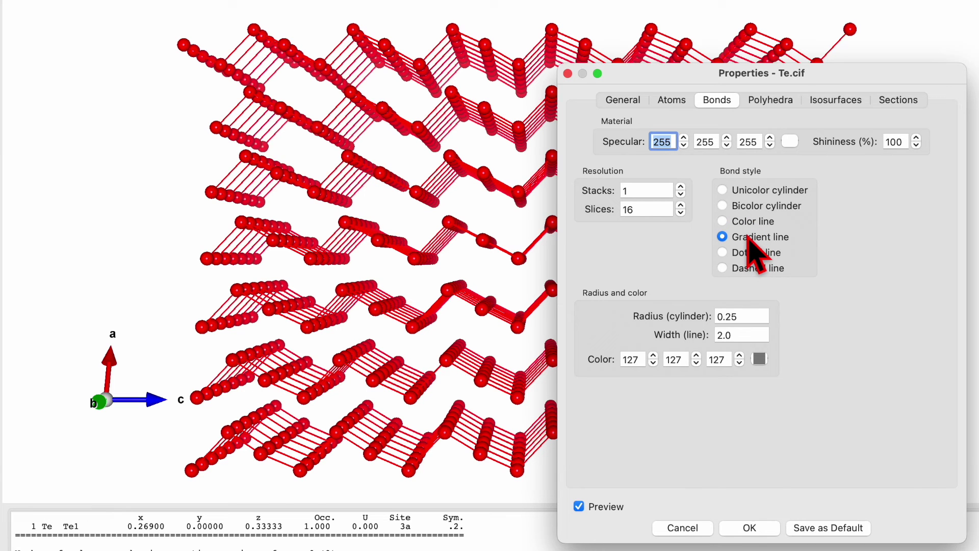
left_click(749, 255)
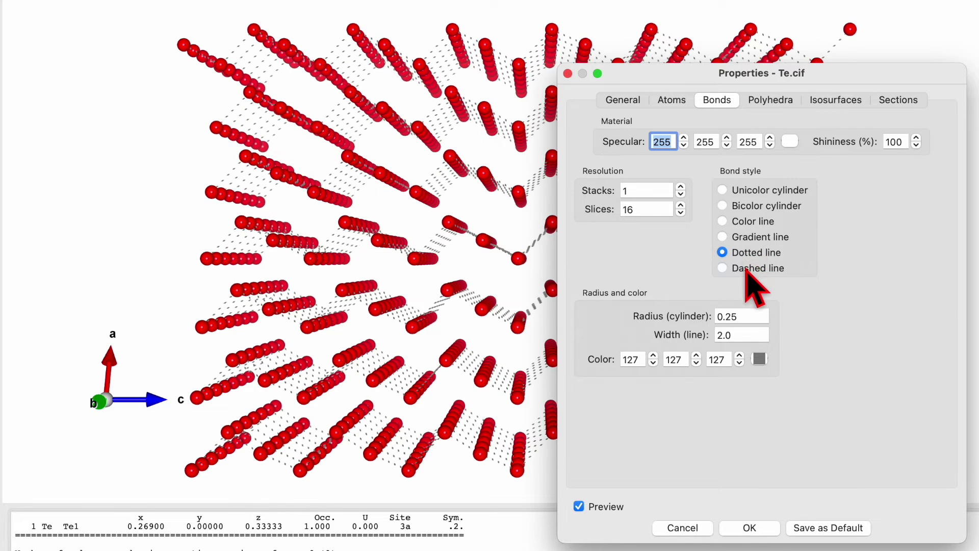
left_click(746, 269)
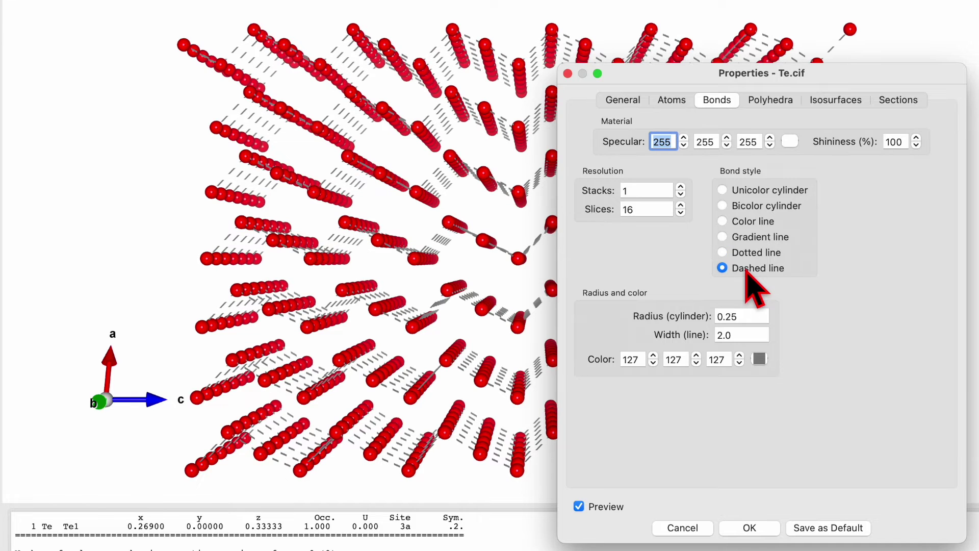
left_click(746, 223)
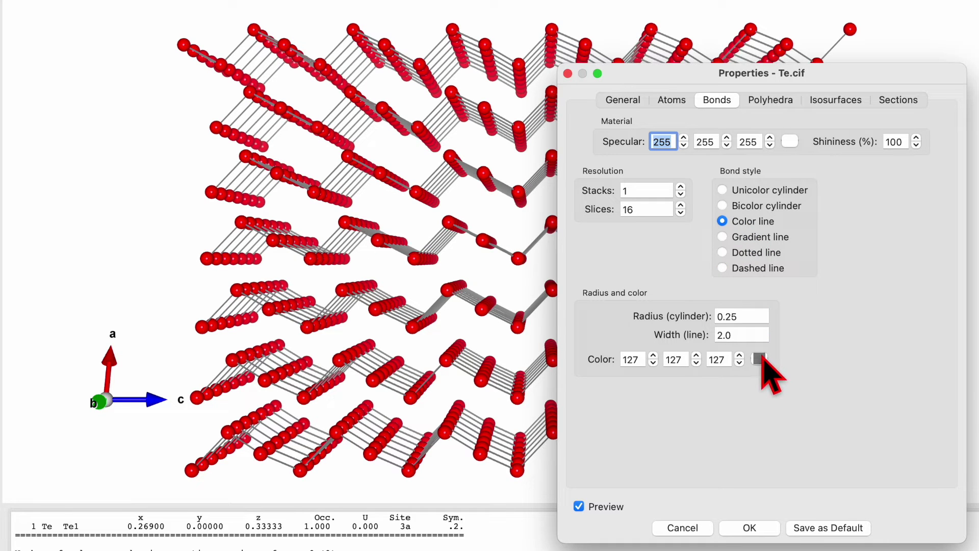
key("Return")
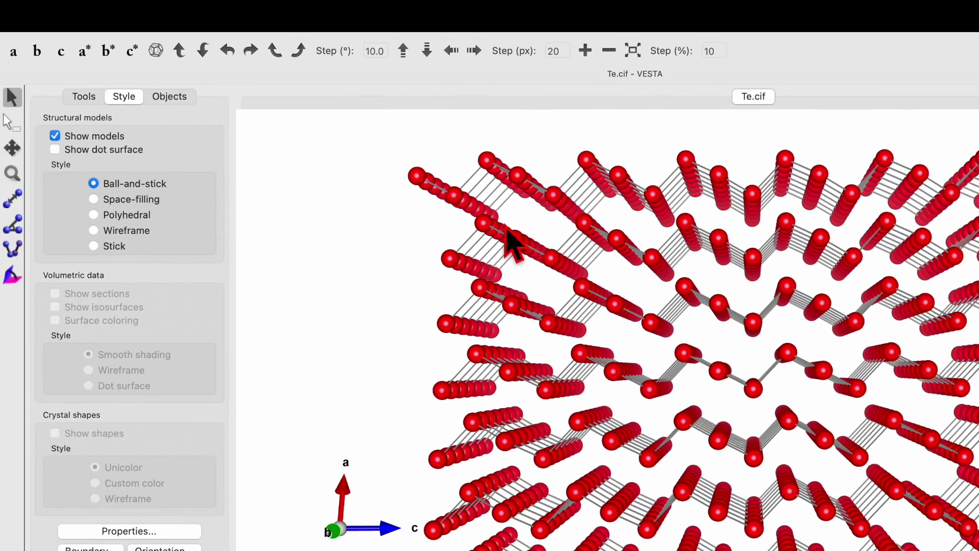
- Save the structure to Downloads as 2D-Ring-Te.vesta by prefixing the name with '2D-Ring-'
mouse_move(61, 23)
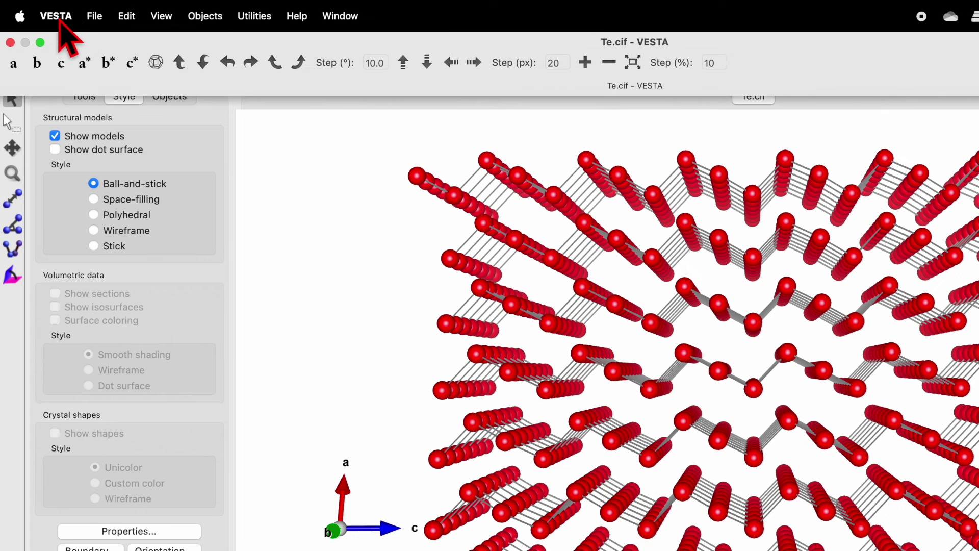
left_click(94, 16)
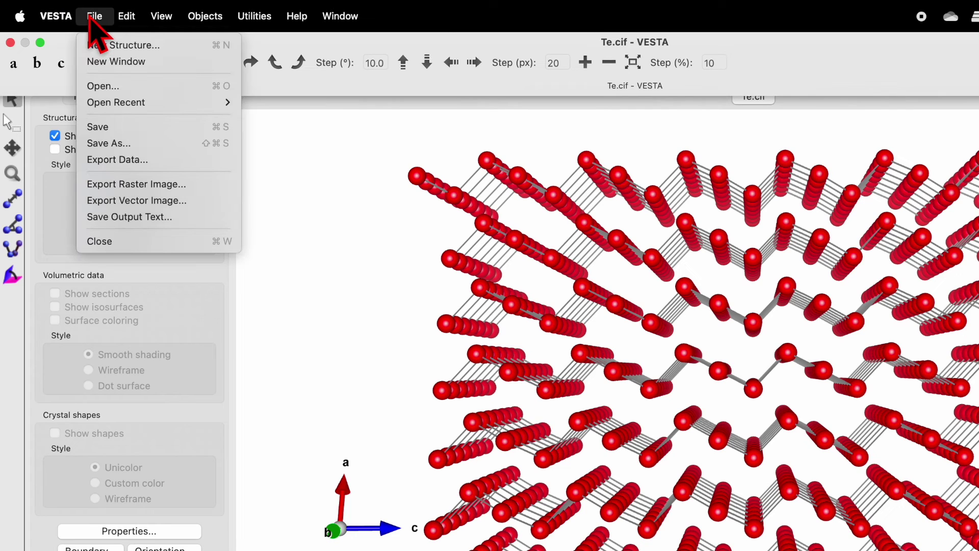
left_click(157, 131)
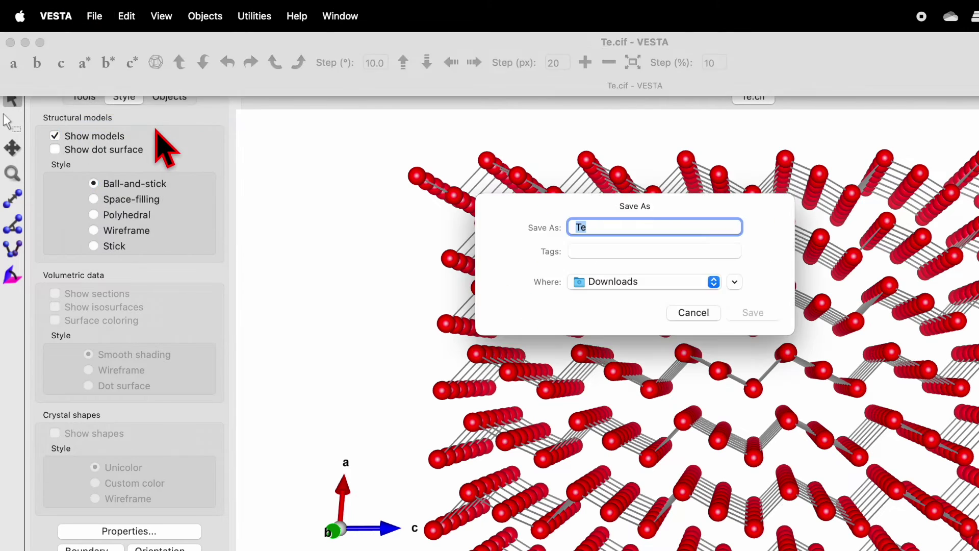
left_click(623, 226)
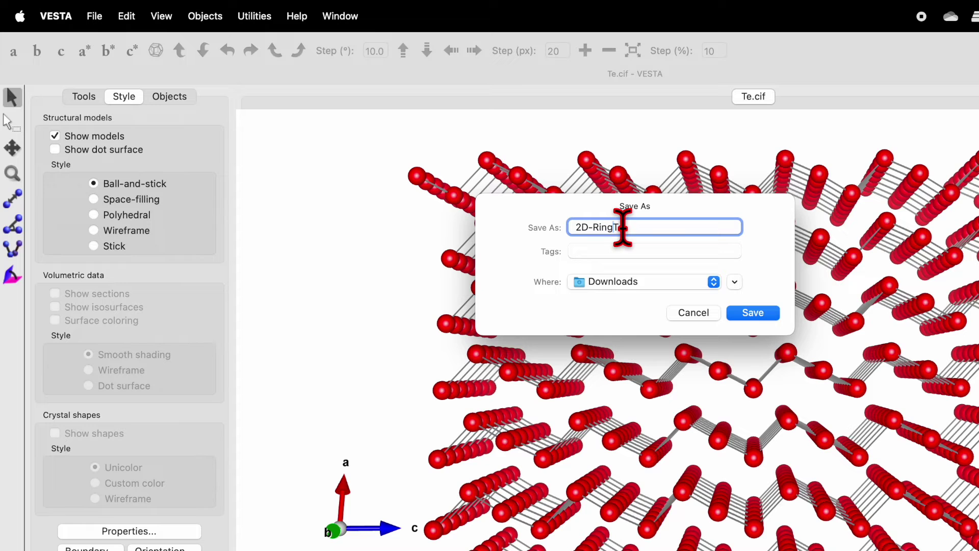
type("2D-Ring-")
left_click(752, 313)
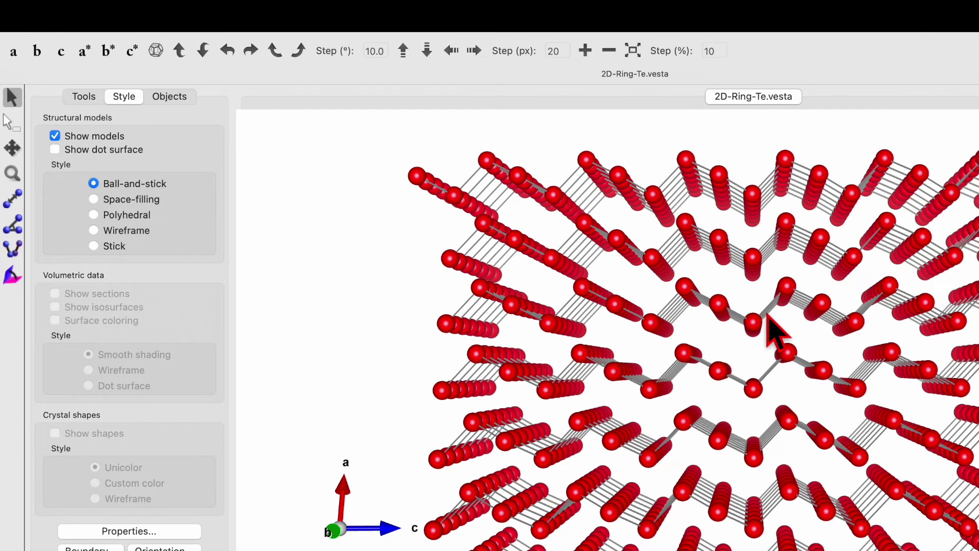
- Export the view as the JPEG 2D-Ring-Te.jpg at scale 1 and dismiss the success alert
left_click(94, 16)
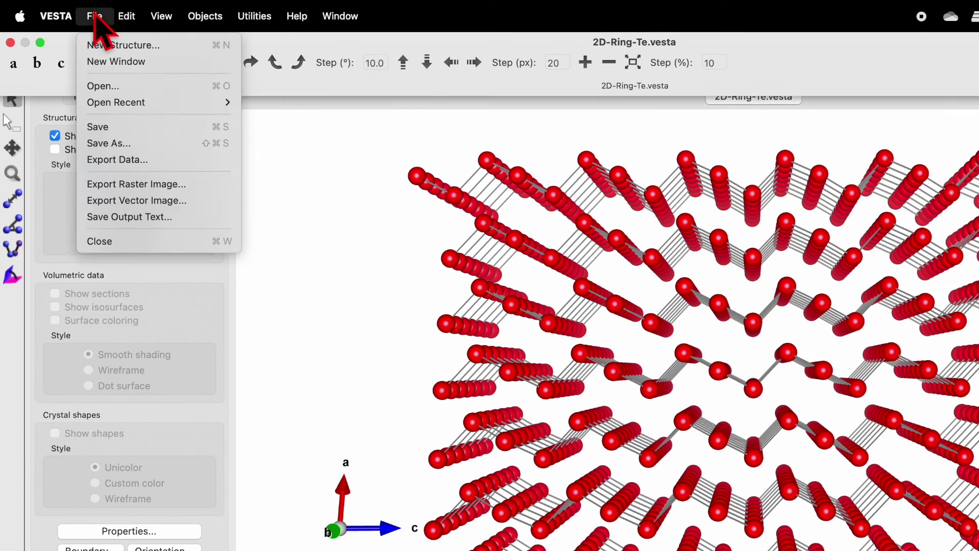
left_click(161, 185)
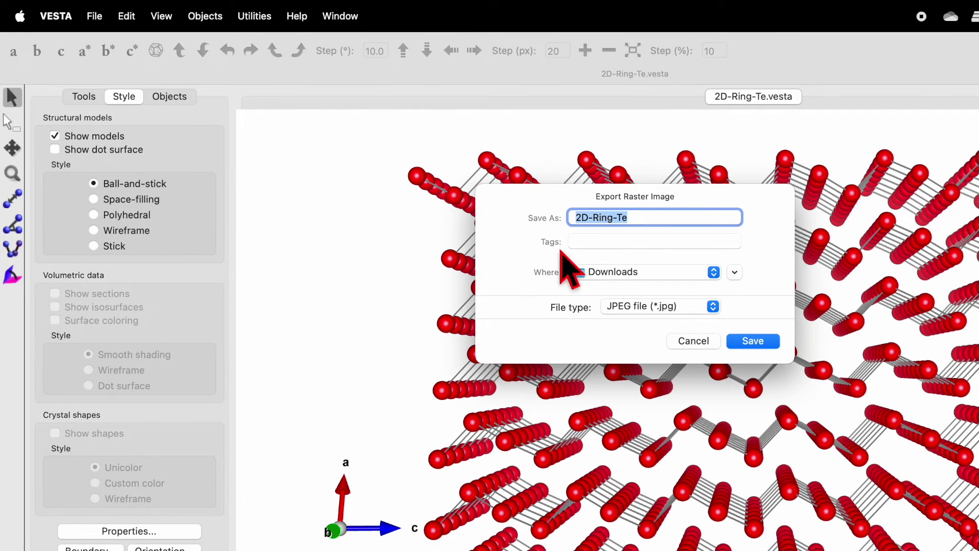
left_click(661, 309)
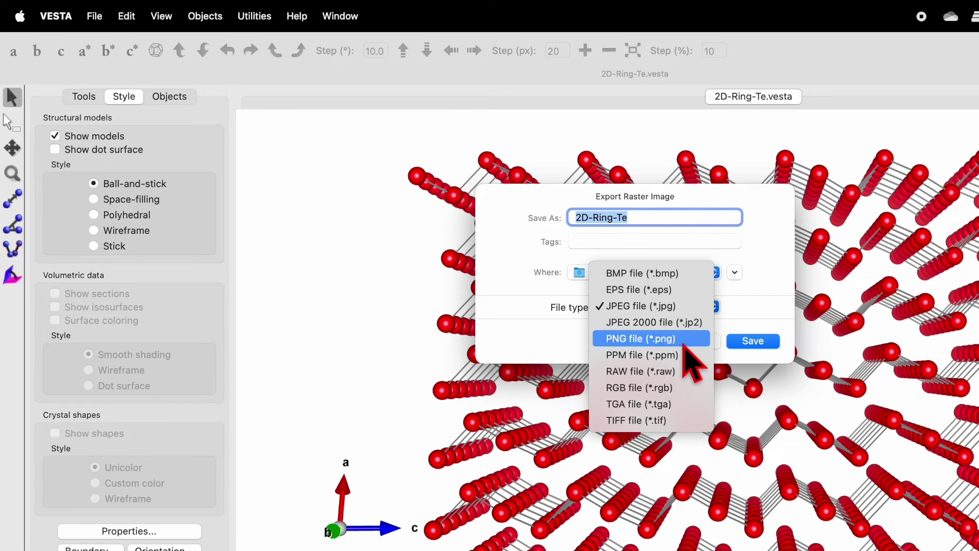
left_click(673, 308)
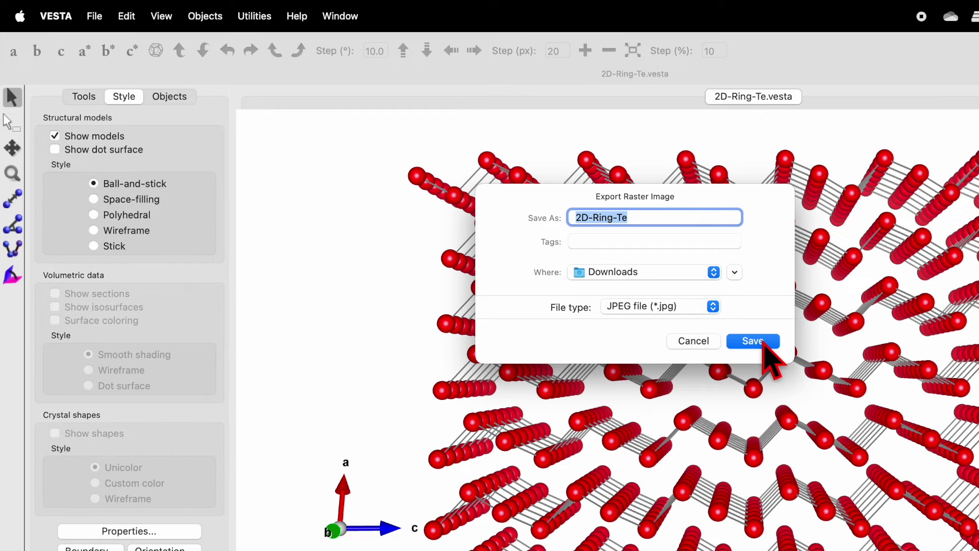
left_click(754, 340)
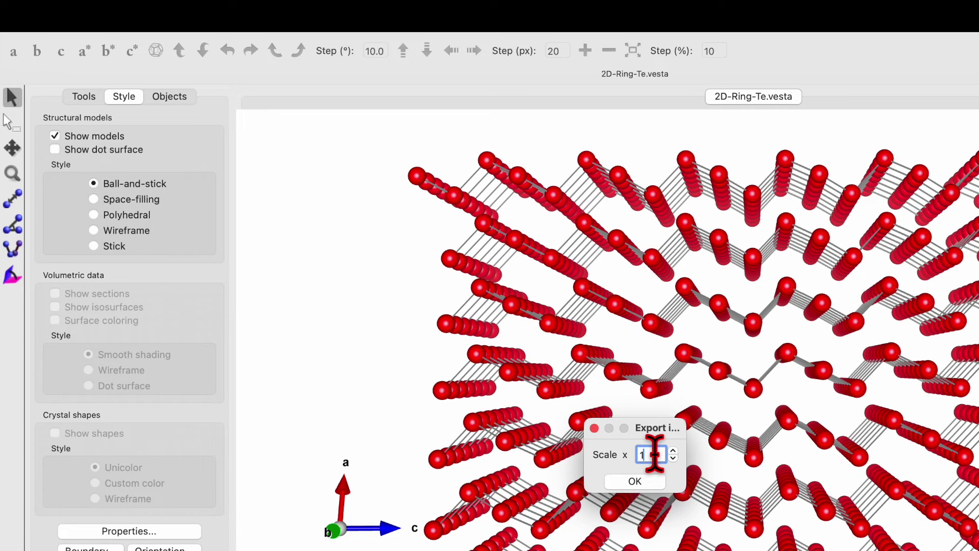
left_click(640, 483)
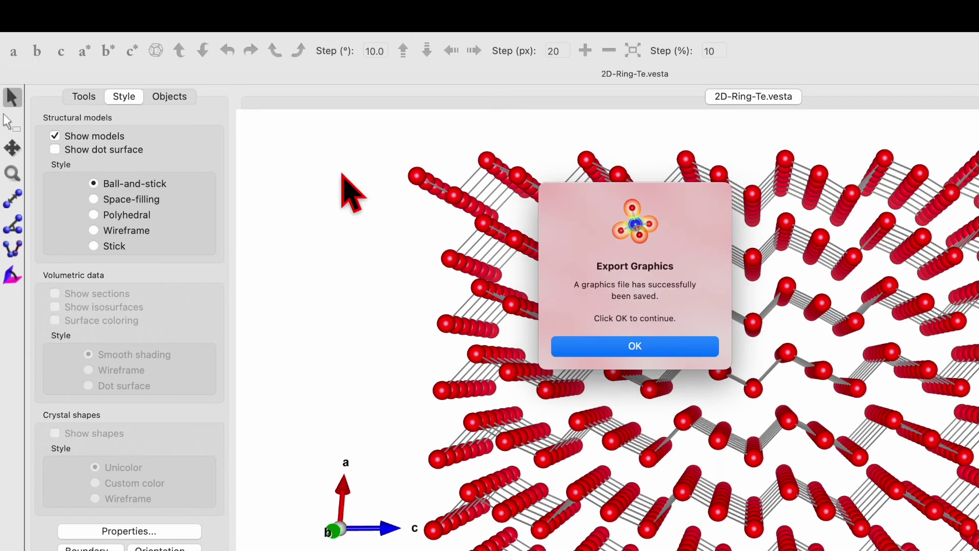
left_click(644, 346)
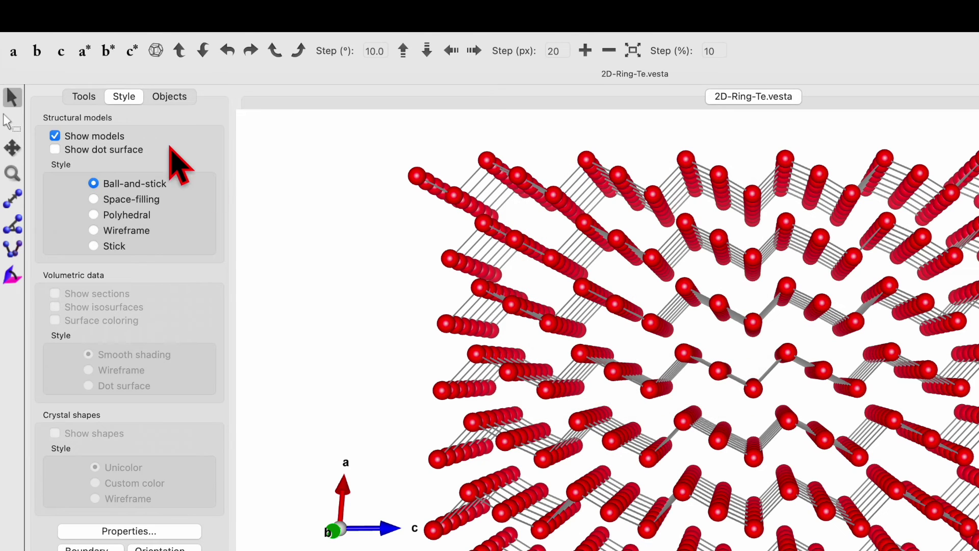
- Back out of the structure data export without writing a file
left_click(94, 16)
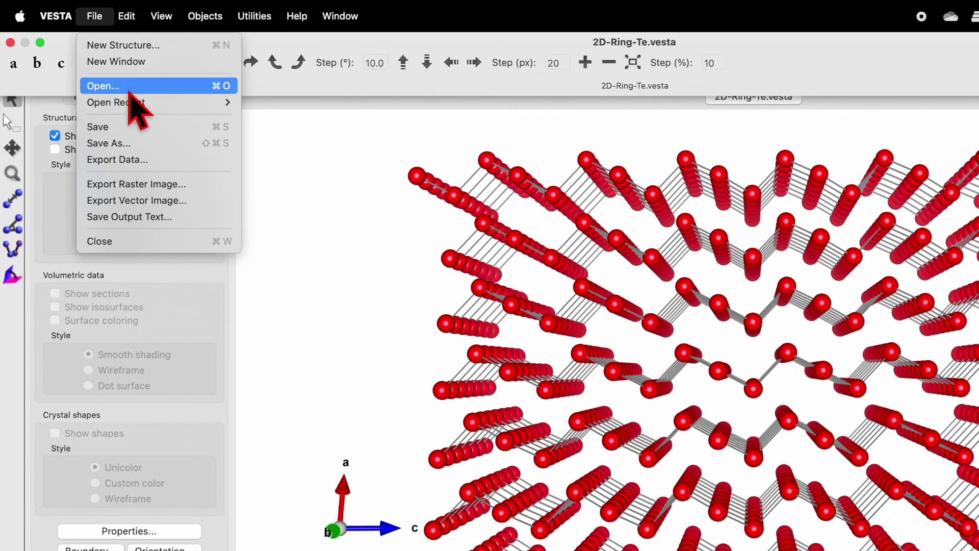
left_click(146, 159)
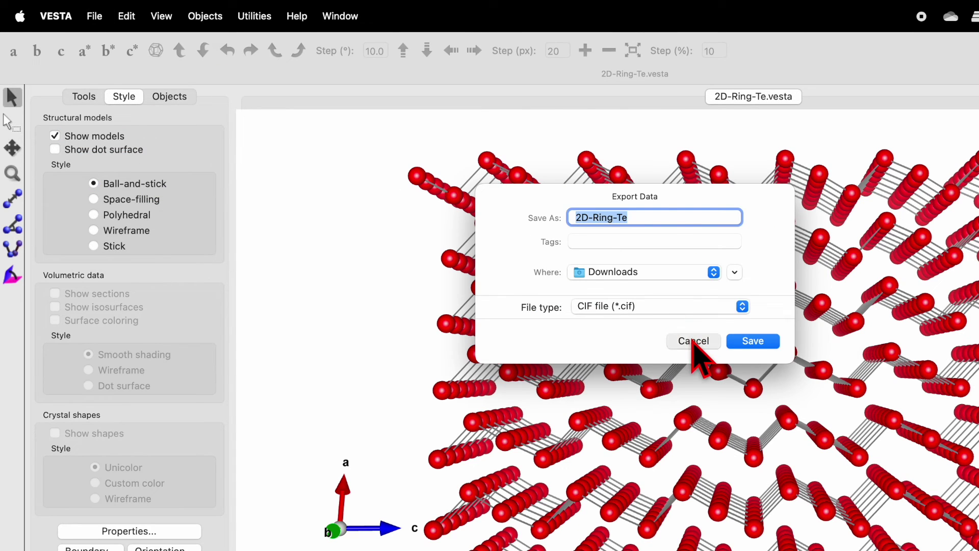
left_click(693, 341)
- Export the view as 2D-Ring-Te.png at scale 1 with a transparent background
left_click(95, 16)
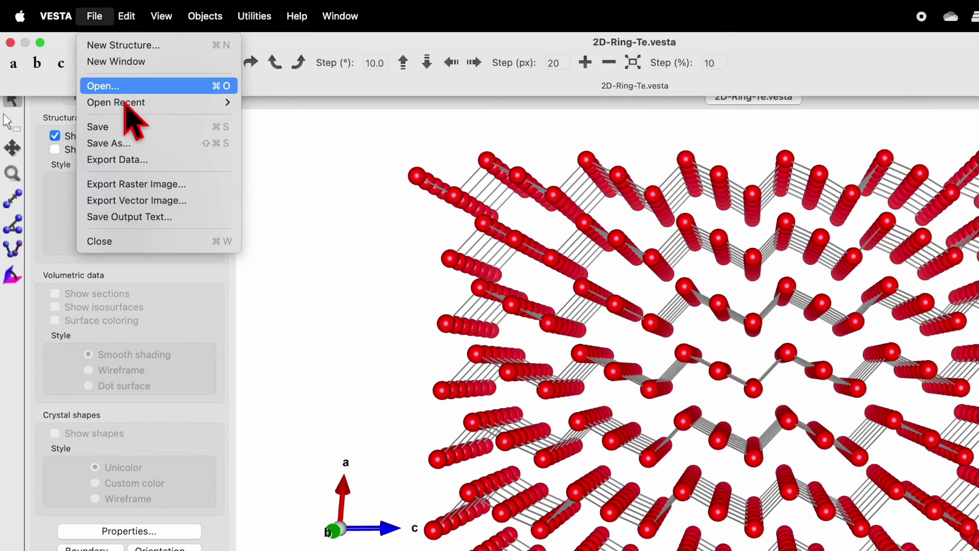
left_click(173, 184)
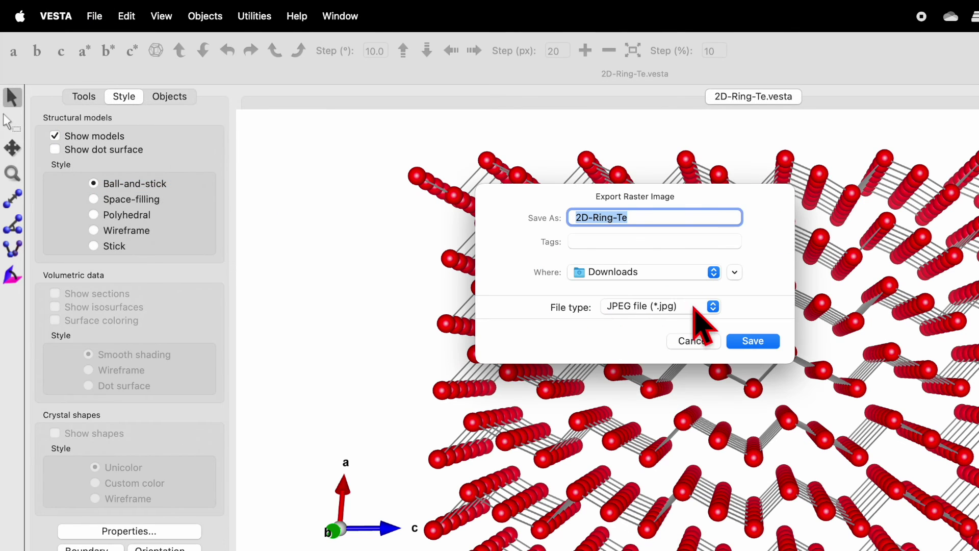
left_click(669, 308)
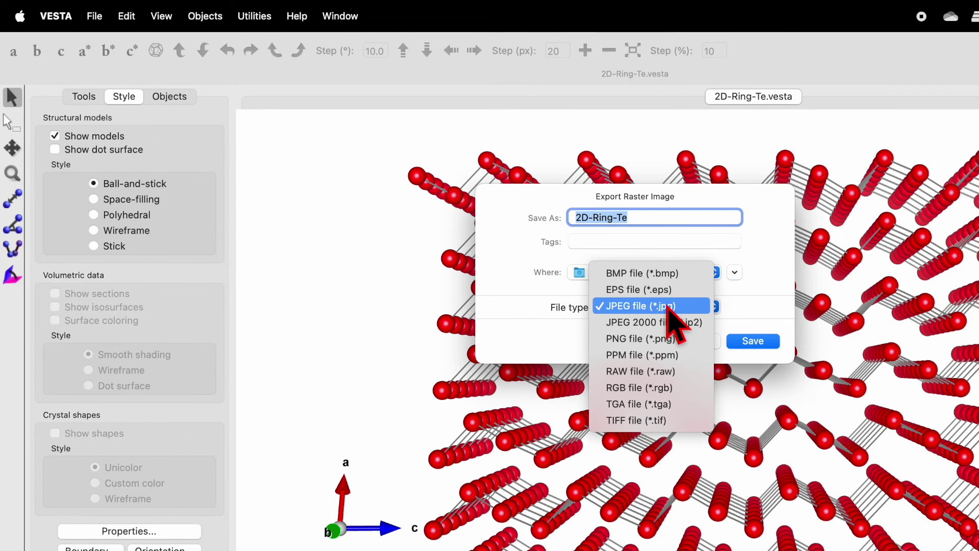
left_click(653, 339)
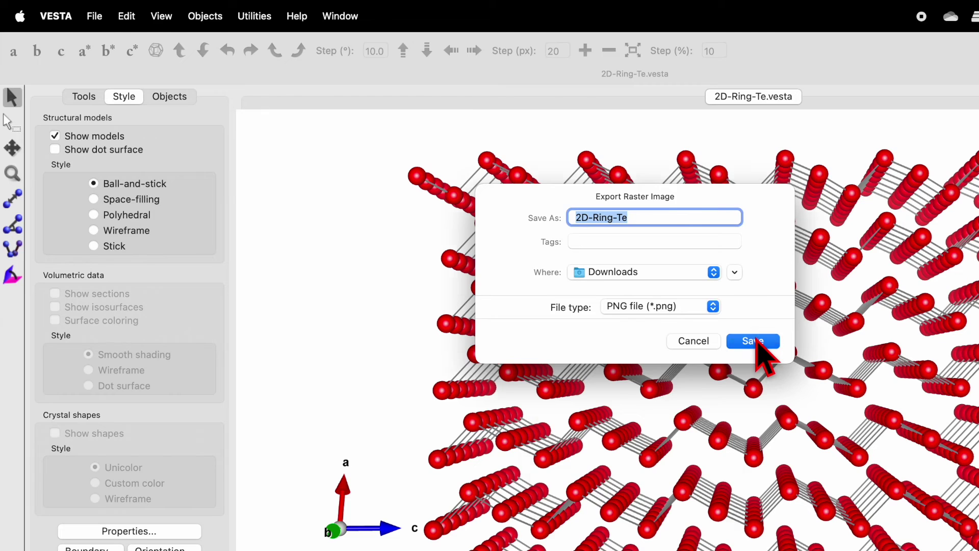
left_click(756, 342)
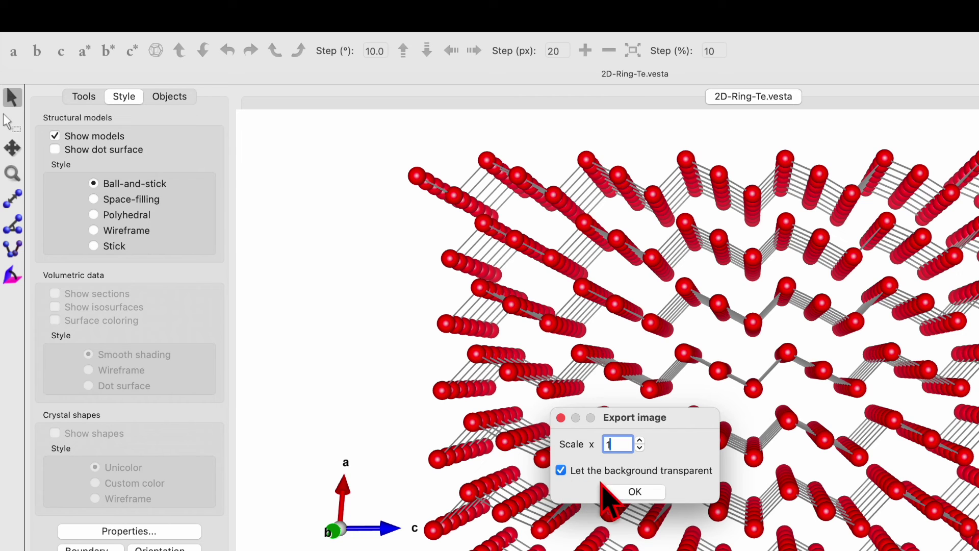
left_click(634, 493)
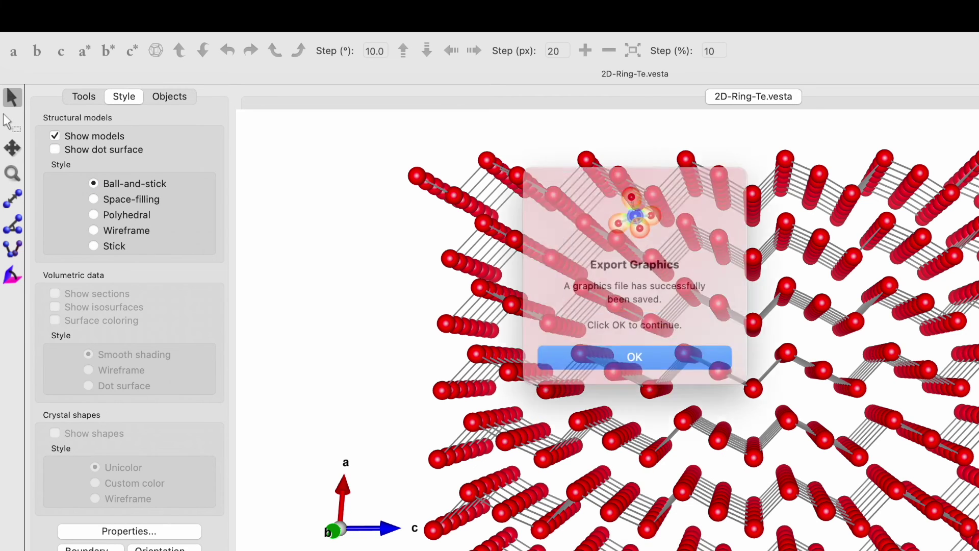
- Dismiss the PNG export alert and select 2D-Ring-Te.png among the Downloads files
left_click(685, 354)
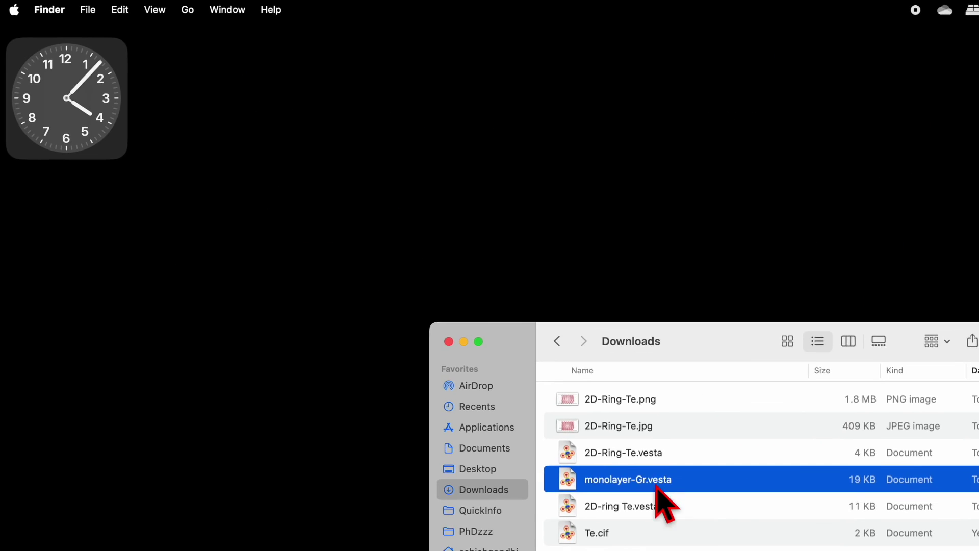
left_click(604, 368)
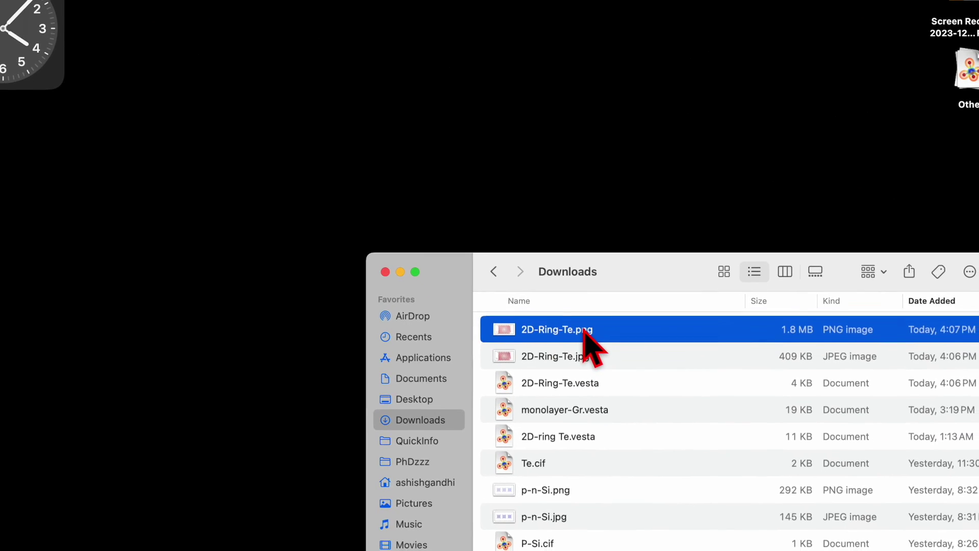